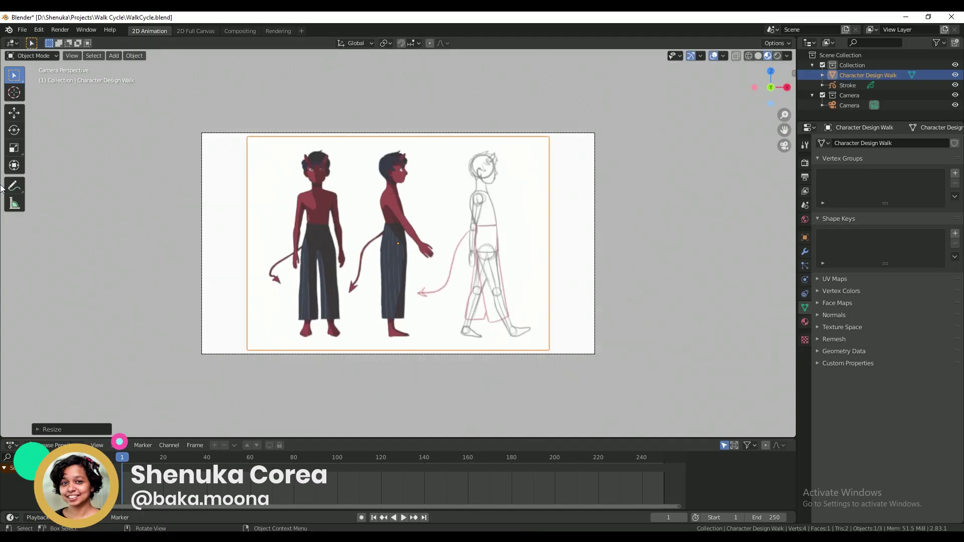
Step: Shift the character design image along the X axis within the camera frame and set the floor line under the feet
key(x)
click(326, 203)
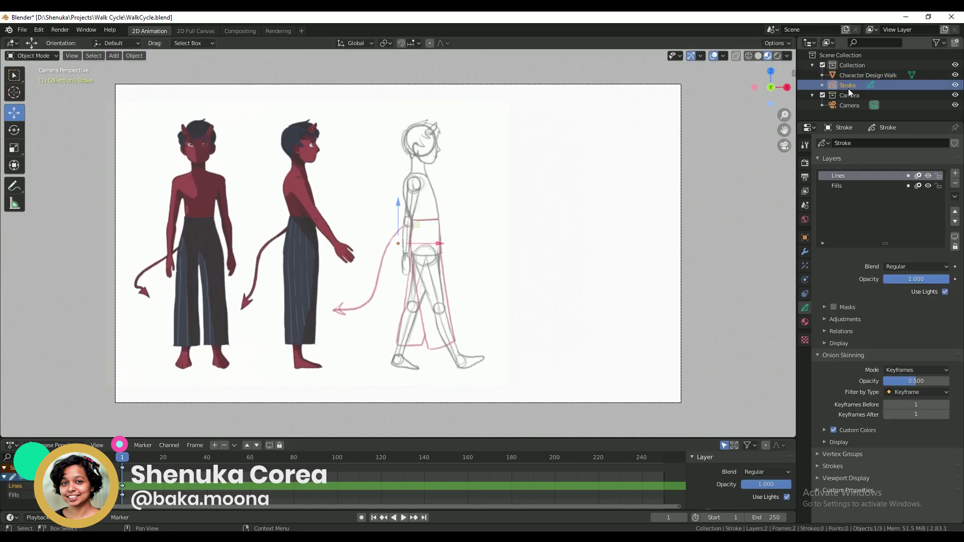
key(g)
click(397, 336)
Step: Draw a horizontal reference line across the tops of the heads and adjust it in Edit Mode
drag(150, 118, 769, 118)
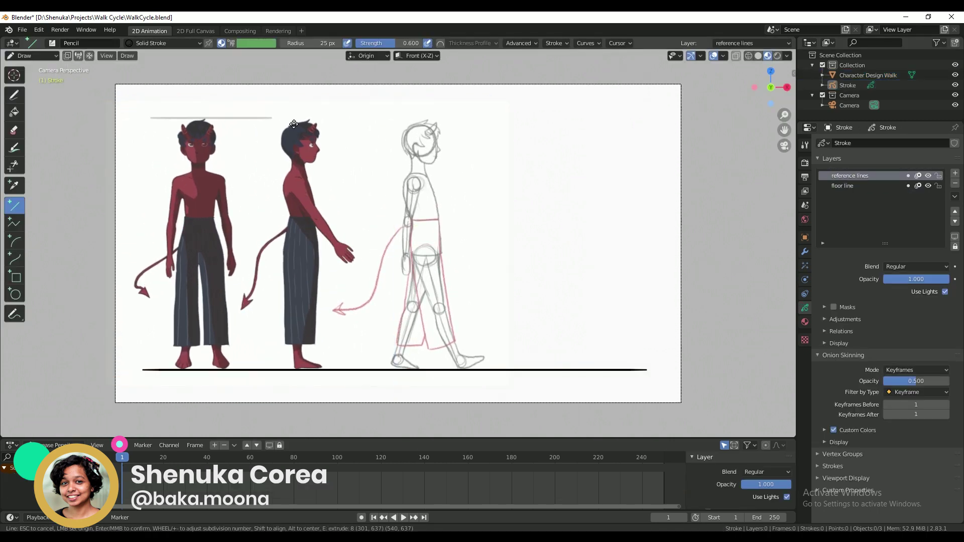
click(43, 56)
click(31, 78)
click(460, 118)
drag(500, 118, 444, 118)
drag(405, 86, 403, 125)
Step: Duplicate the reference line down the figures to mark the chin, shoulders, waist, hips, knees and trouser hem
key(shift+d)
right_click(420, 101)
key(shift+d)
right_click(419, 179)
key(shift+d)
right_click(435, 203)
key(shift+d)
key(shift+d)
key(shift+d)
key(Return)
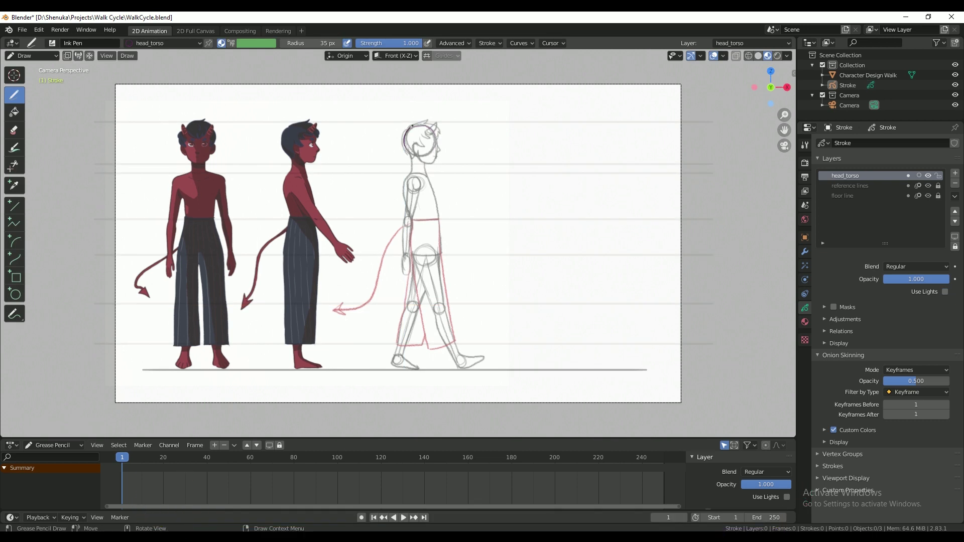
Step: Trace the side-view walking figure's head, torso and shoulder joint on the head_torso layer
mouse_move(413, 126)
mouse_down()
mouse_move(408, 149)
mouse_move(435, 140)
mouse_move(427, 177)
mouse_up()
drag(413, 154, 412, 218)
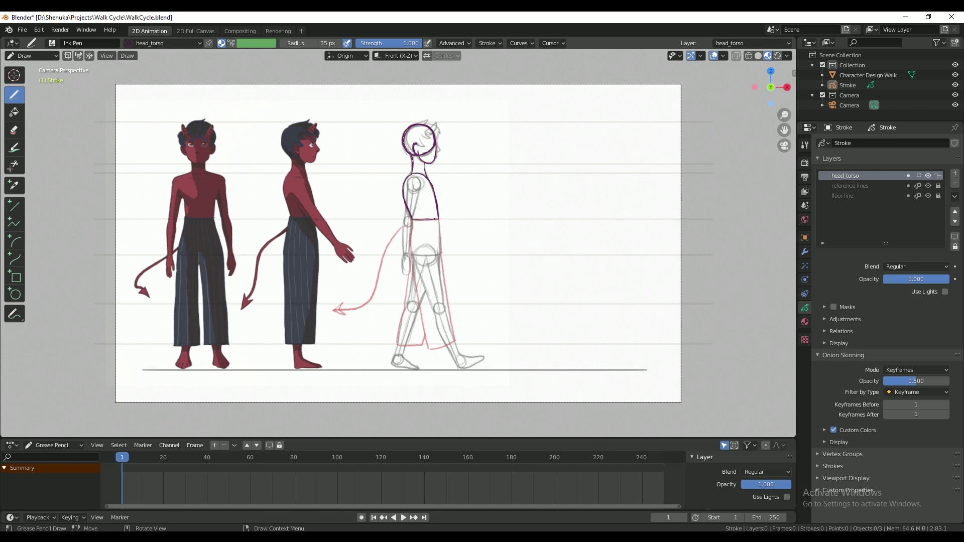
drag(408, 187, 409, 180)
Step: Trace the hip joint and forward leg on the front_leg layer and the trailing leg on the back_leg layer
drag(417, 251, 418, 248)
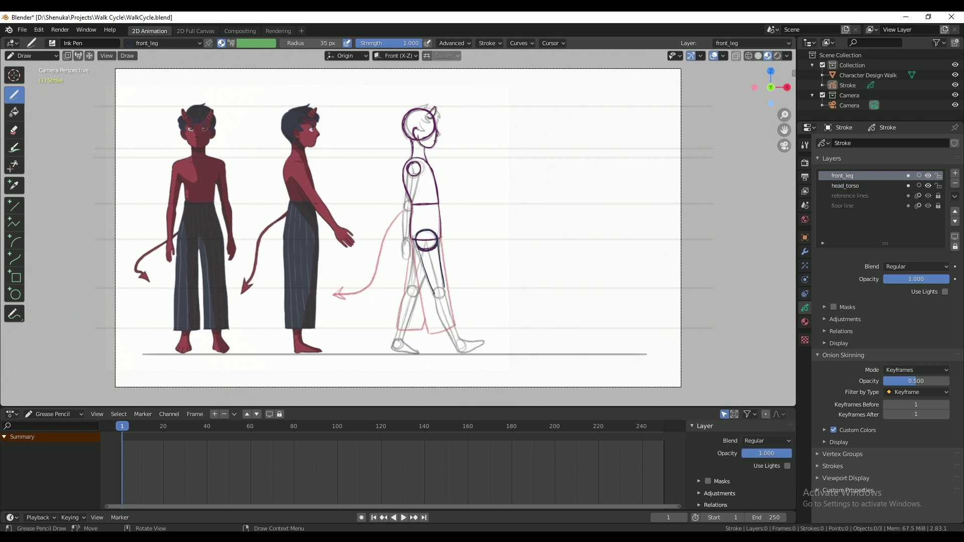
drag(434, 294, 435, 292)
drag(438, 288, 429, 254)
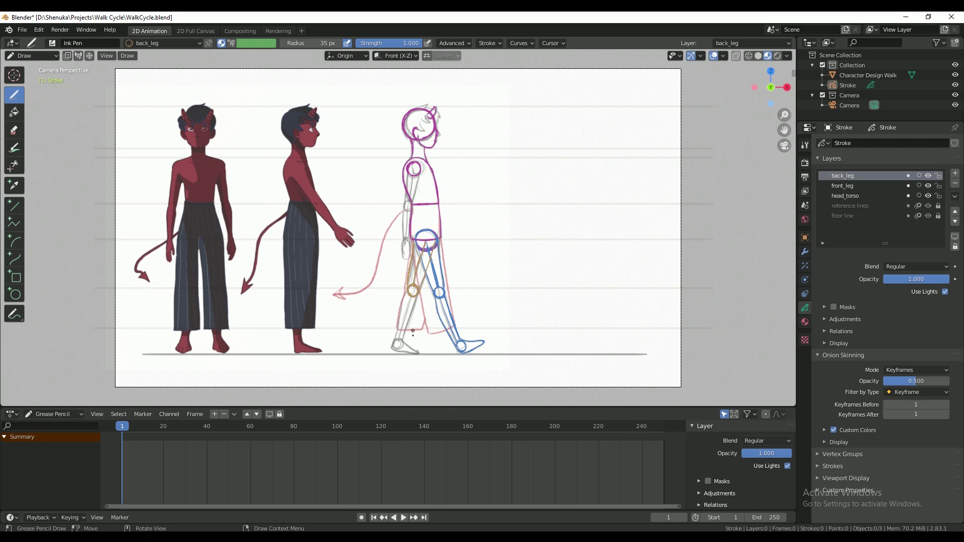
drag(402, 337, 399, 342)
Step: Rename the new grease pencil layer front_arm and add a new stroke material also named front_arm
double_click(860, 178)
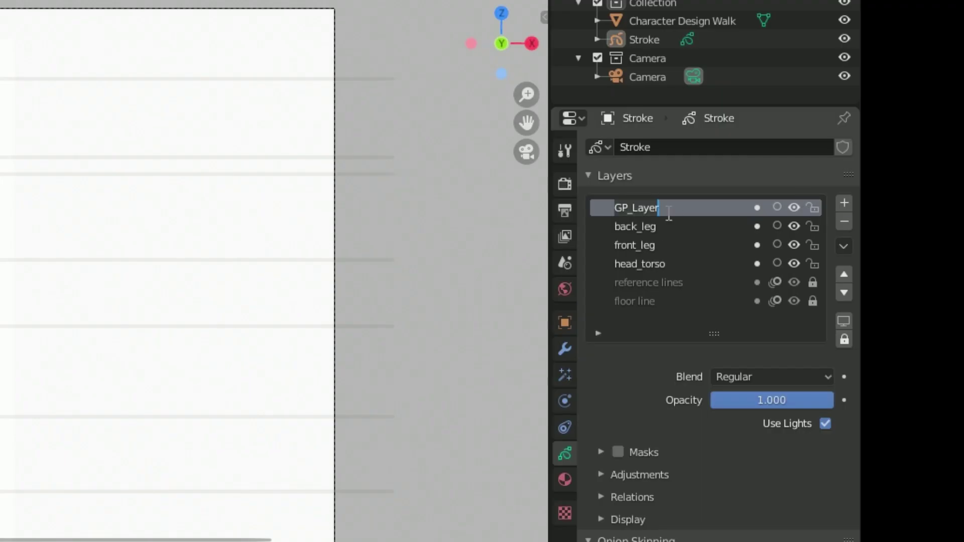
text(front_arm)
click(805, 321)
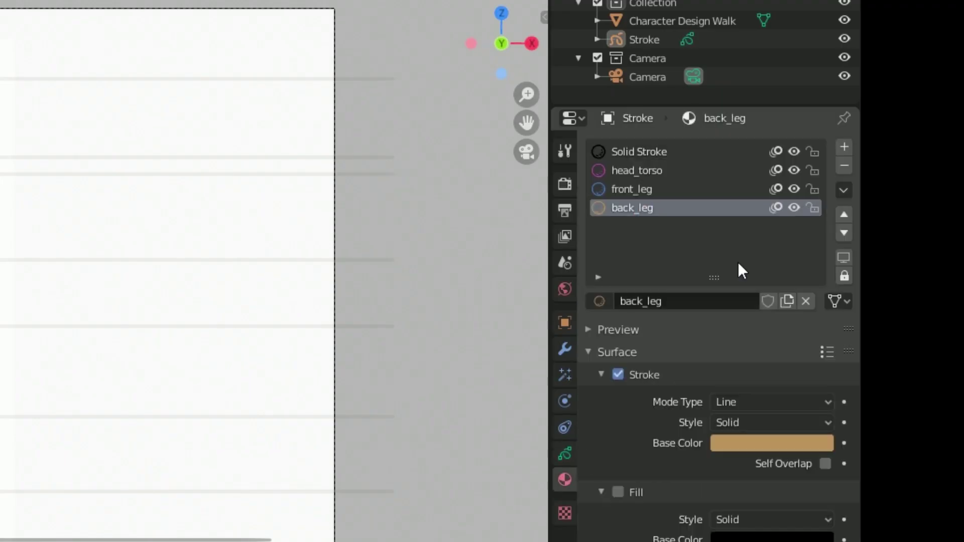
click(955, 143)
click(890, 226)
double_click(842, 188)
text(front_arm)
key(Return)
Step: Set the front_arm material's stroke base color to green and trace the figure's arm with it
click(733, 446)
click(739, 287)
click(716, 216)
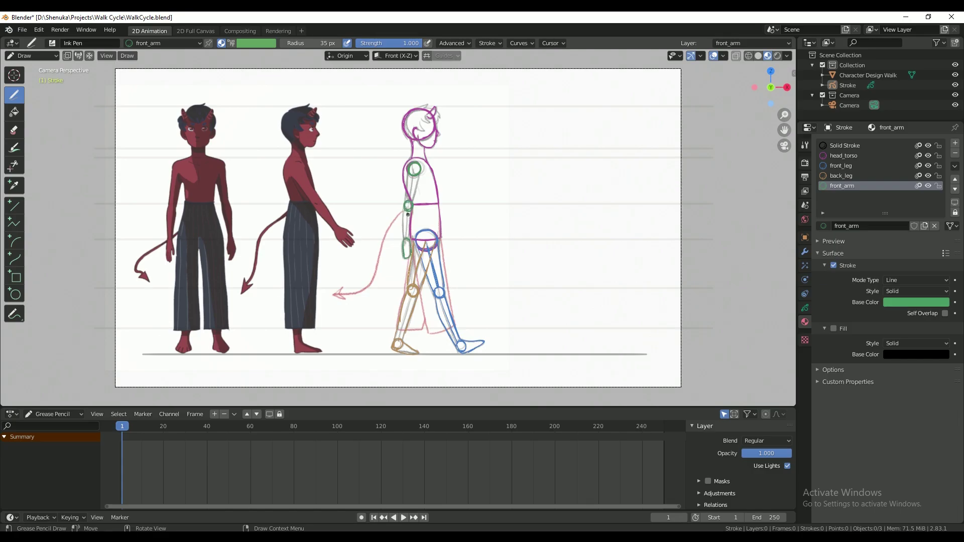
drag(407, 207, 403, 240)
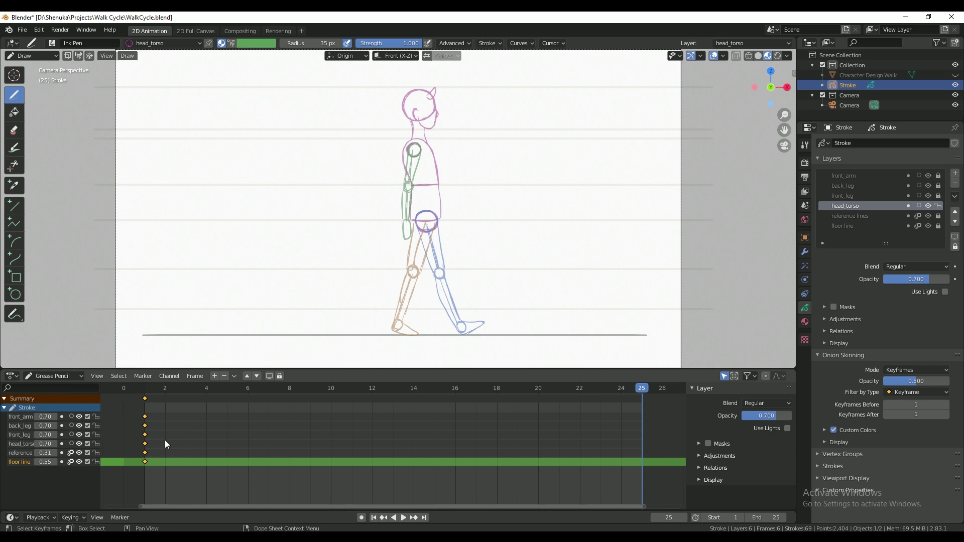
Step: Duplicate all frame 1 keyframes to frame 25
right_click(146, 435)
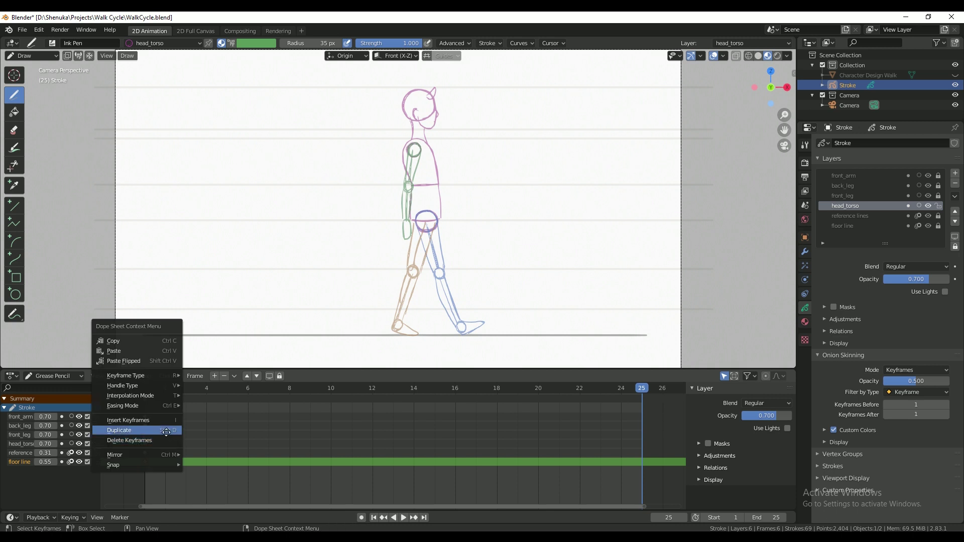
click(151, 431)
click(643, 457)
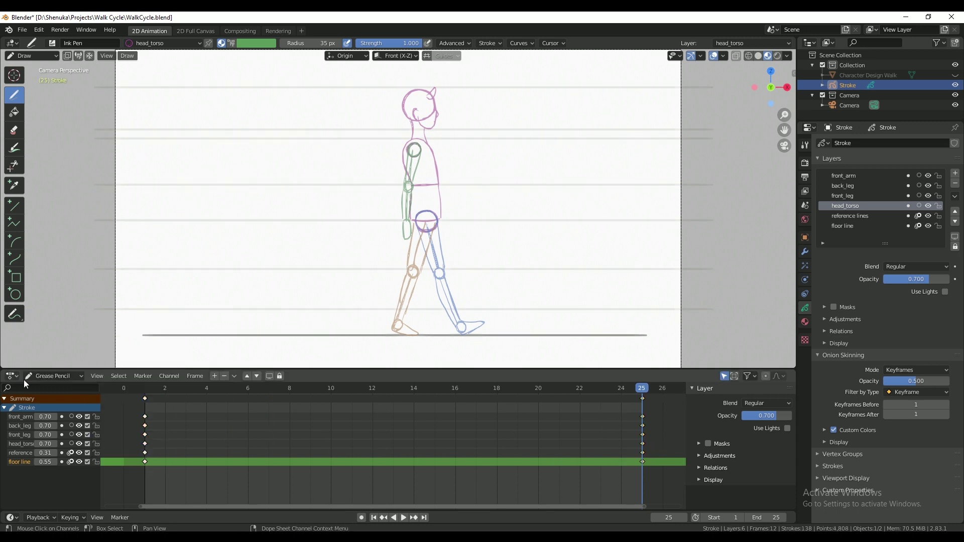
Step: Insert keyframes at frame 13 on the head_torso, front_arm, back_leg, front_leg and reference layers
click(19, 445)
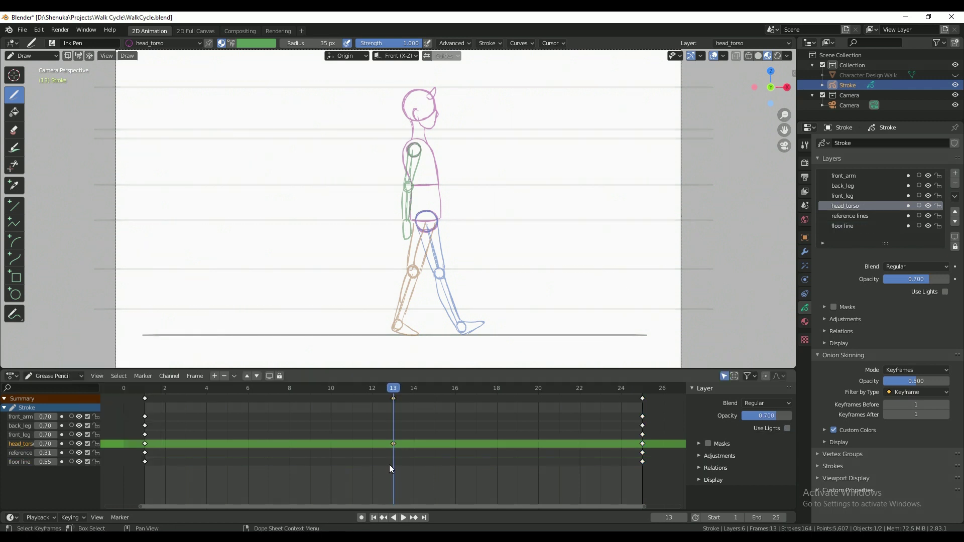
click(393, 417)
click(395, 426)
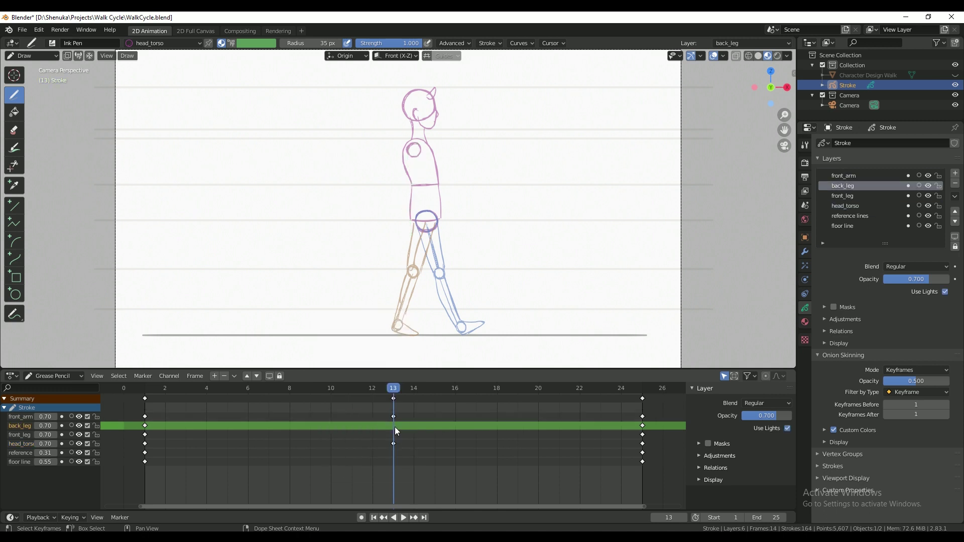
click(395, 435)
click(394, 453)
right_click(394, 454)
click(394, 453)
Step: Limit onion skinning to the arm and leg layers and lower its opacity to 0.194
mouse_move(919, 196)
mouse_down()
mouse_move(919, 177)
mouse_move(918, 205)
mouse_up()
click(918, 205)
drag(912, 382, 885, 391)
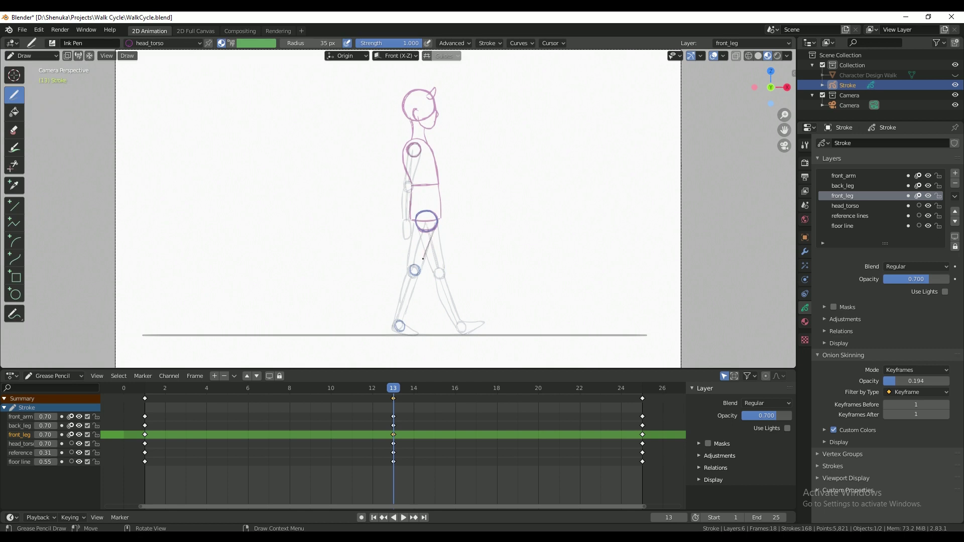
Step: Undo the last stroke and draw the front leg trailing behind the body at frame 13 with the front_leg material
key(ctrl+z)
click(805, 322)
click(844, 168)
click(805, 308)
drag(423, 231, 414, 268)
mouse_move(437, 229)
mouse_down()
mouse_move(421, 271)
mouse_move(411, 266)
mouse_up()
mouse_move(417, 280)
mouse_down()
mouse_move(402, 322)
mouse_move(420, 336)
mouse_up()
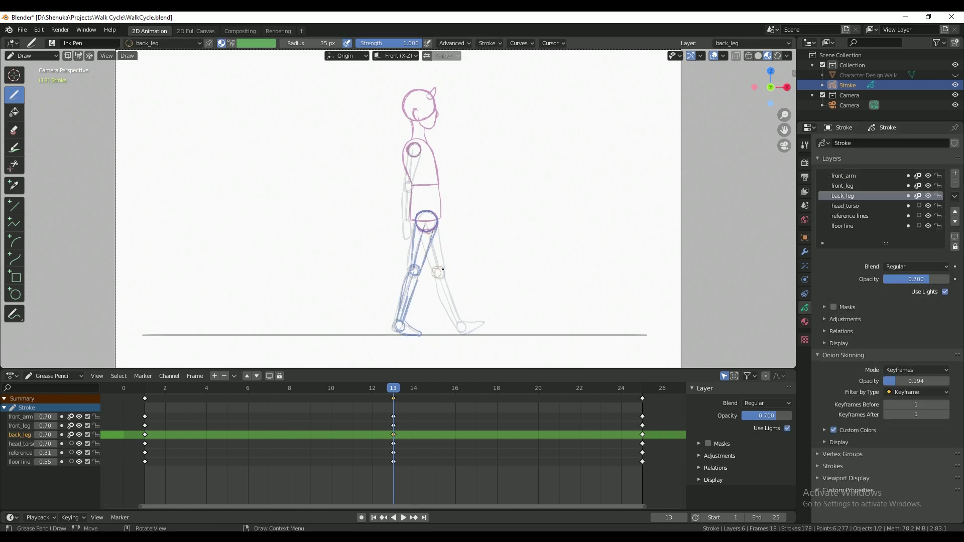
Step: Draw the back leg reaching forward, down to its foot, at frame 13 on the back_leg layer
mouse_move(428, 229)
mouse_down()
mouse_move(458, 326)
mouse_move(480, 320)
mouse_up()
drag(456, 329, 467, 333)
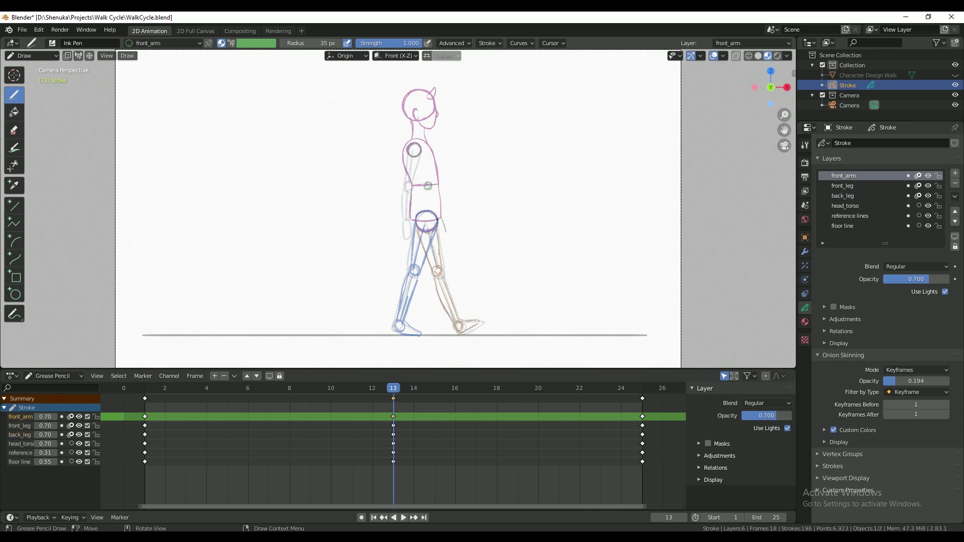
Step: Undo the last front arm stroke at frame 13 and play the animation from its start
key(ctrl+z)
click(138, 390)
key(space)
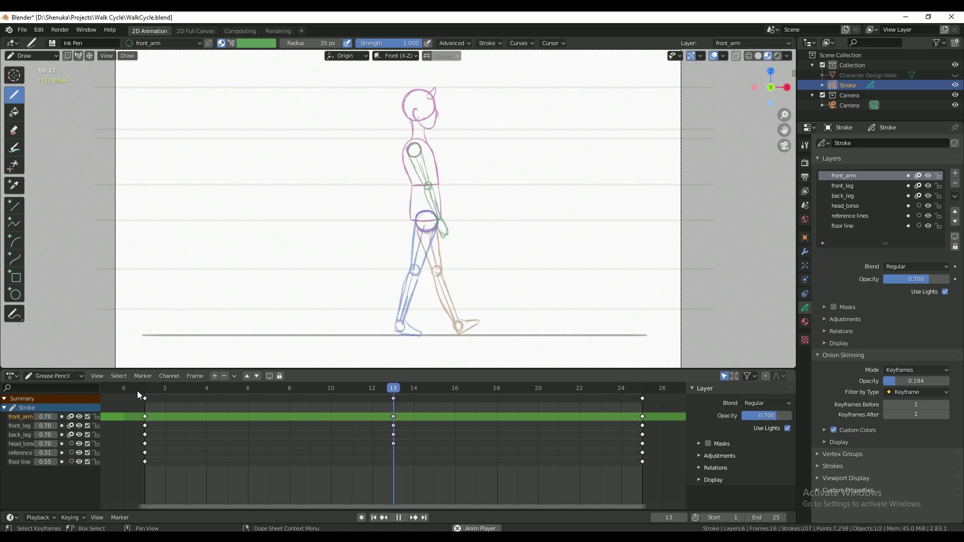
Step: Insert keyframes at frame 19 on the head_torso, back_leg, front_leg and front_arm layers
right_click(514, 426)
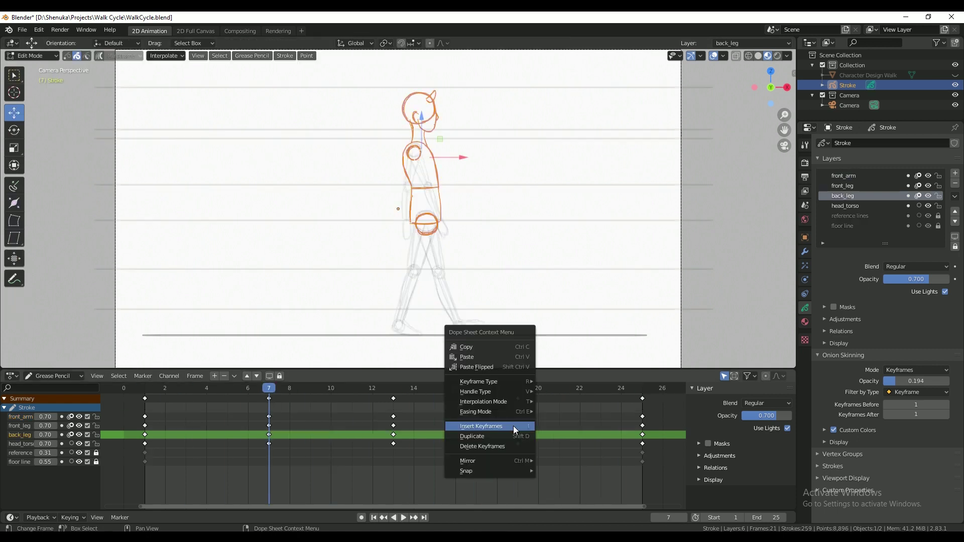
click(513, 426)
drag(557, 390, 518, 400)
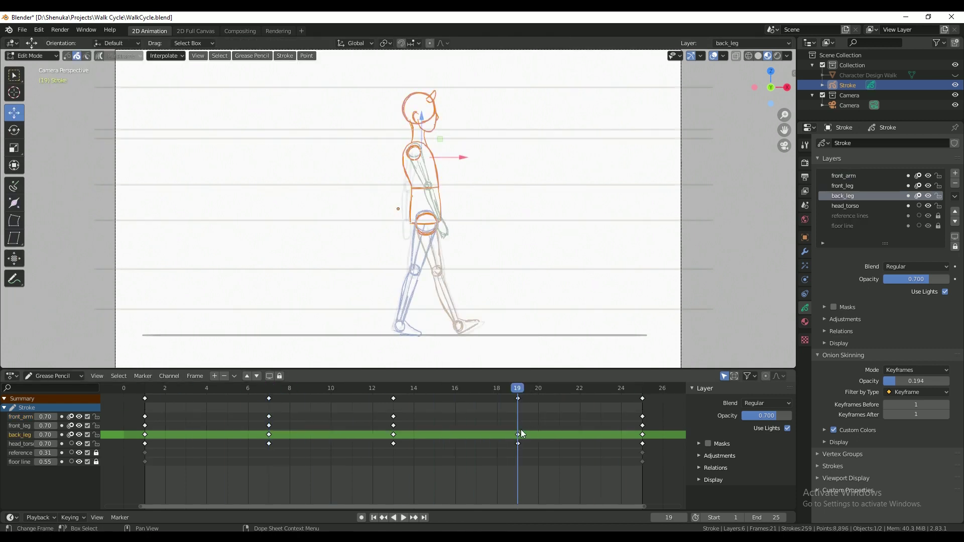
click(517, 417)
right_click(518, 415)
click(517, 415)
Step: Return to Draw mode at frame 7 and draw the front leg standing straight under the hip on the front_leg layer
click(270, 390)
click(297, 452)
click(31, 56)
click(27, 103)
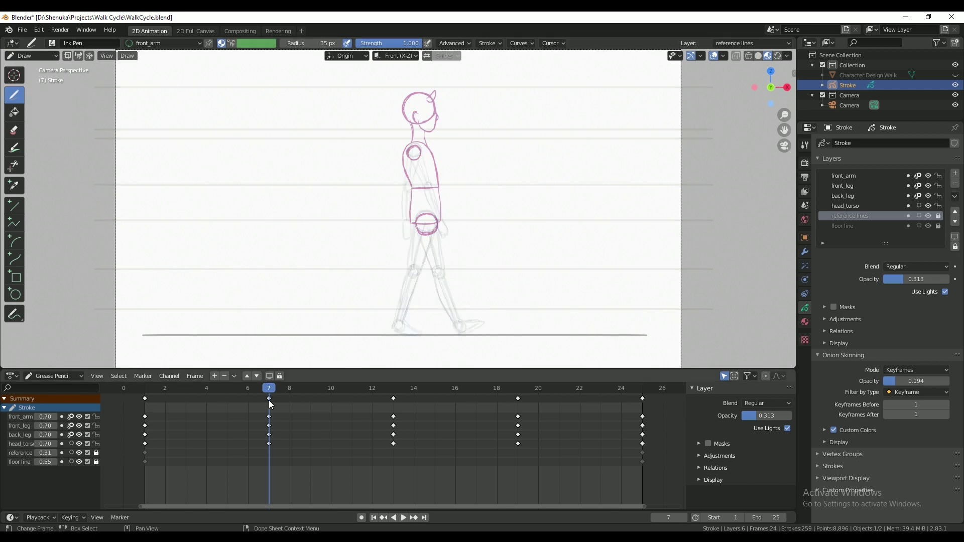
click(274, 444)
click(269, 426)
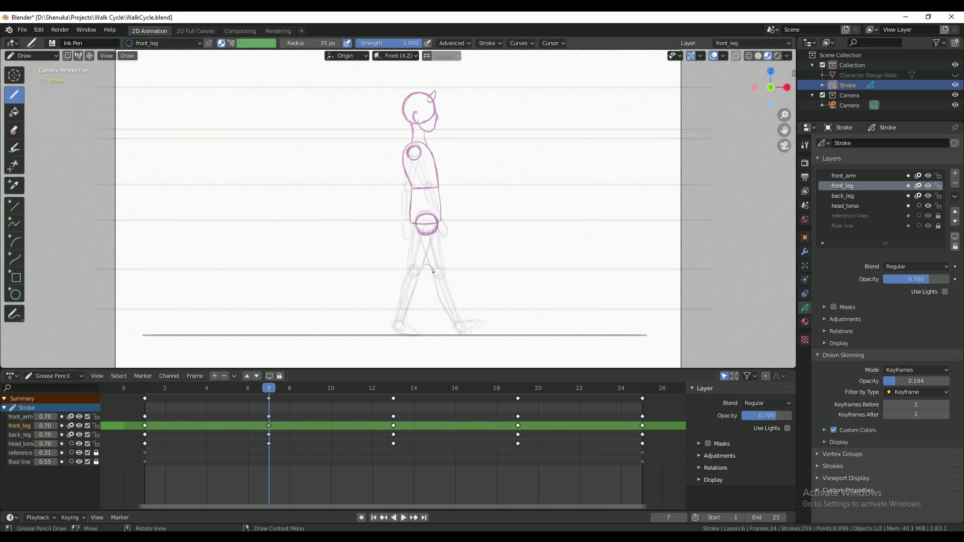
drag(437, 230, 429, 326)
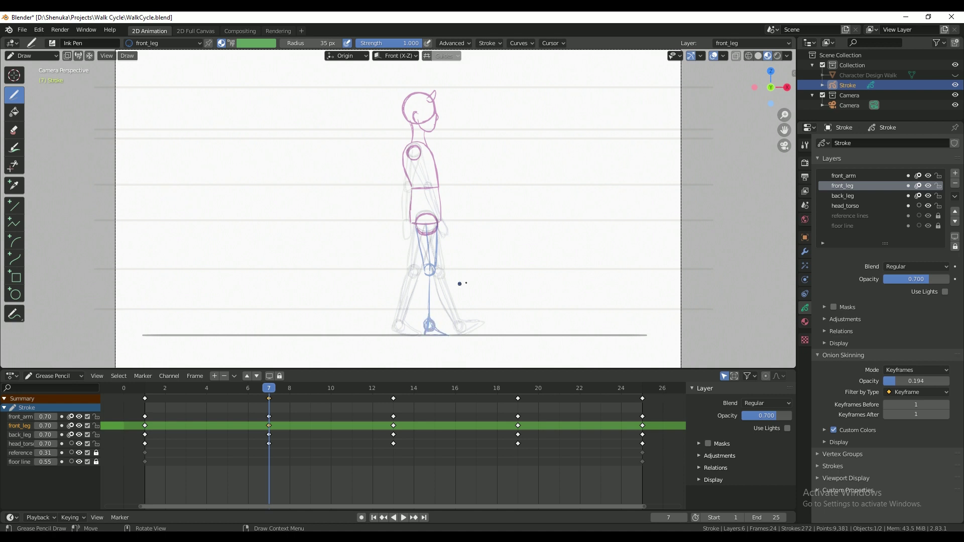
Step: Undo the last four front leg strokes at frame 7 and preview the animation
key(ctrl+z)
key(ctrl+z)
key(ctrl+z)
key(ctrl+z)
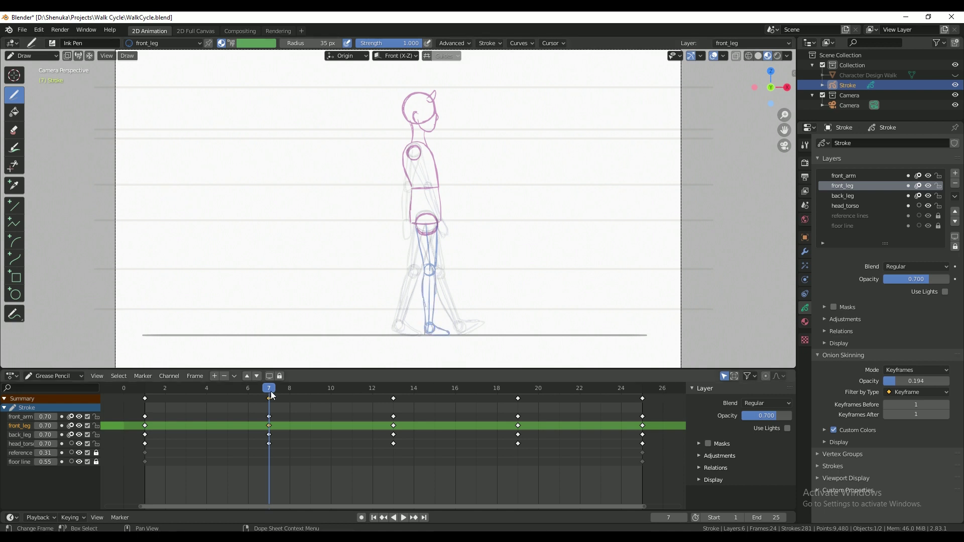
key(space)
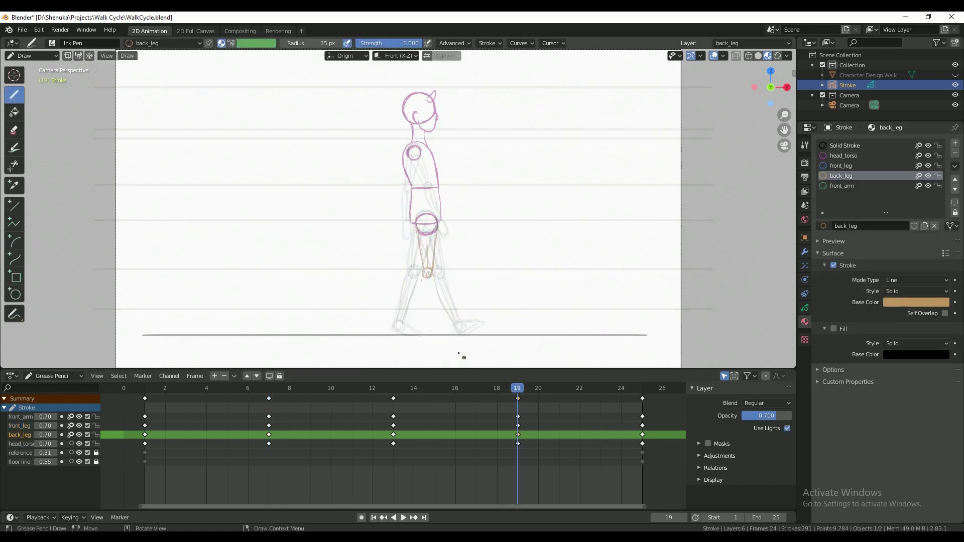
Step: Draw the back leg's shin straight down from the knee to the floor at frame 19
drag(427, 274, 426, 331)
drag(433, 276, 421, 325)
Step: Save the file and draw the back leg bent at the knee with its foot lifted at frame 7
click(269, 390)
click(269, 435)
key(ctrl+s)
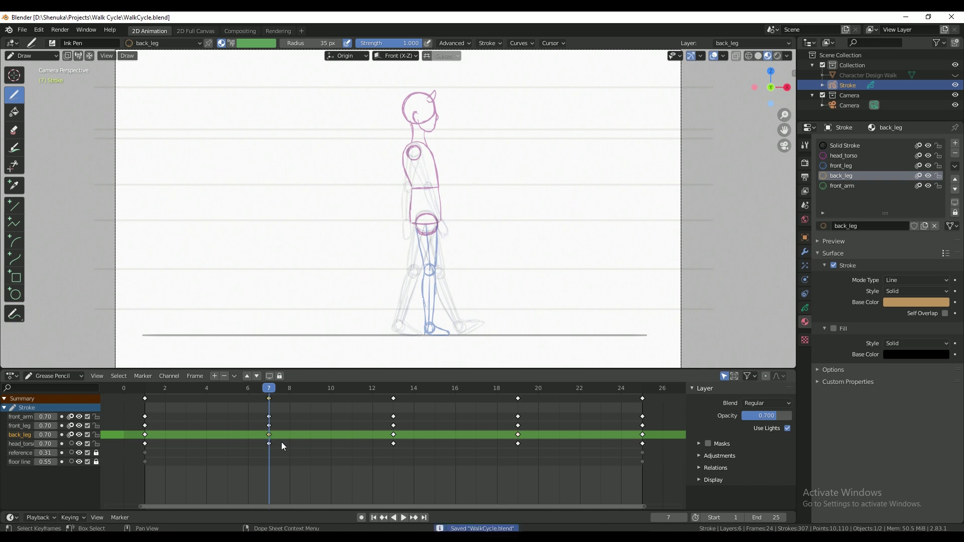
drag(438, 260, 441, 265)
drag(419, 236, 428, 258)
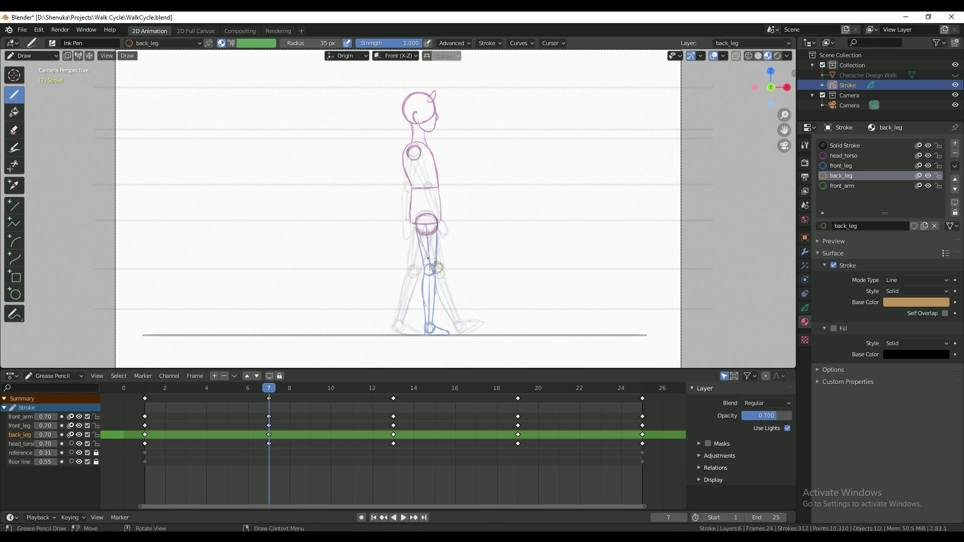
drag(415, 310, 423, 323)
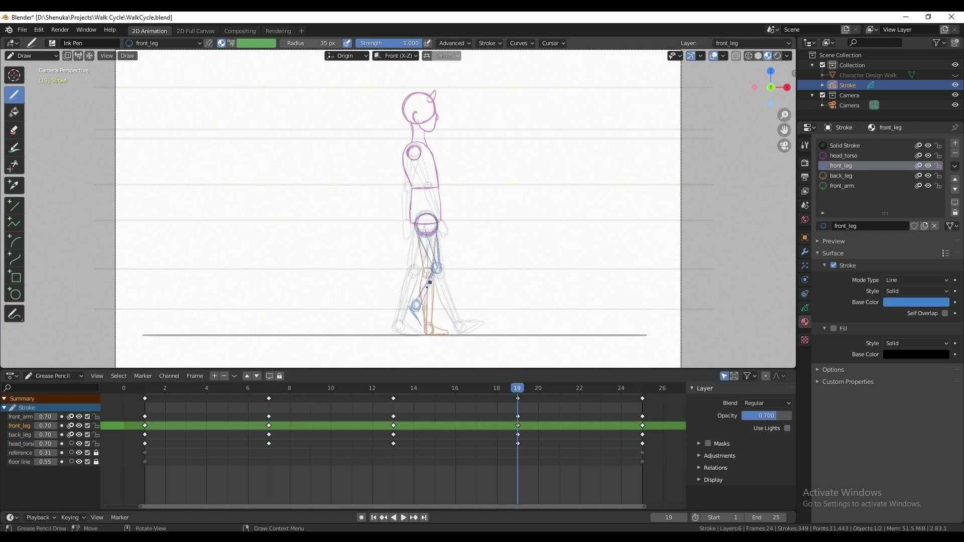
Step: Undo the last front leg stroke at frame 19 and draw the front arm's elbow and upper arm at frame 7
key(ctrl+z)
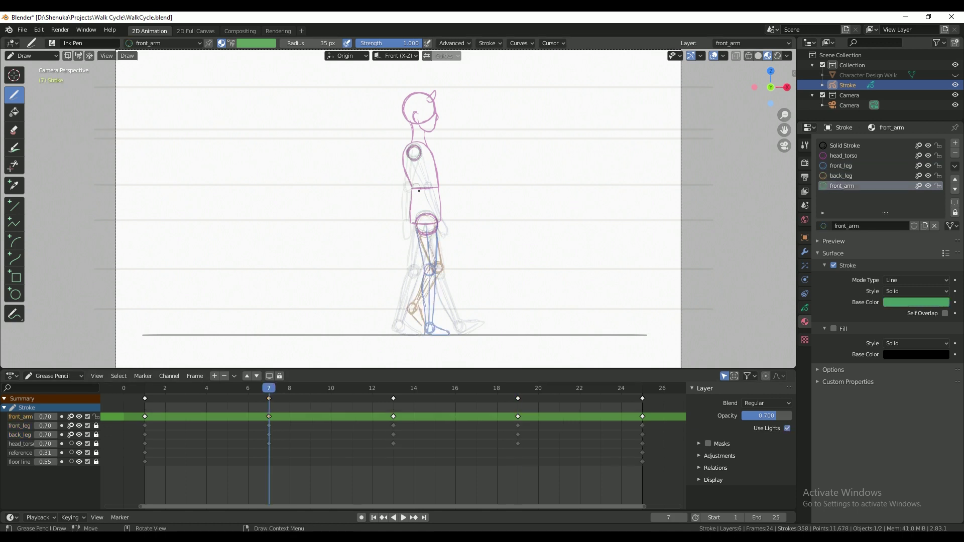
drag(417, 184, 418, 184)
drag(417, 185, 415, 167)
Step: Draw the front arm hanging down past the hip at frame 19 on the front_arm layer and play the animation
key(Up)
key(Up)
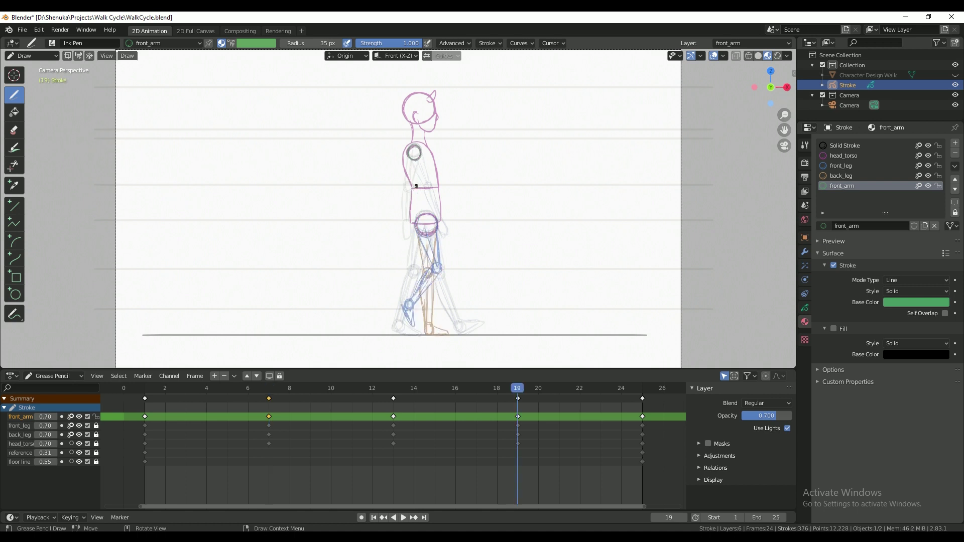
drag(417, 190, 423, 214)
drag(424, 216, 433, 233)
drag(418, 185, 419, 165)
drag(409, 158, 413, 184)
drag(408, 160, 411, 175)
drag(416, 197, 423, 217)
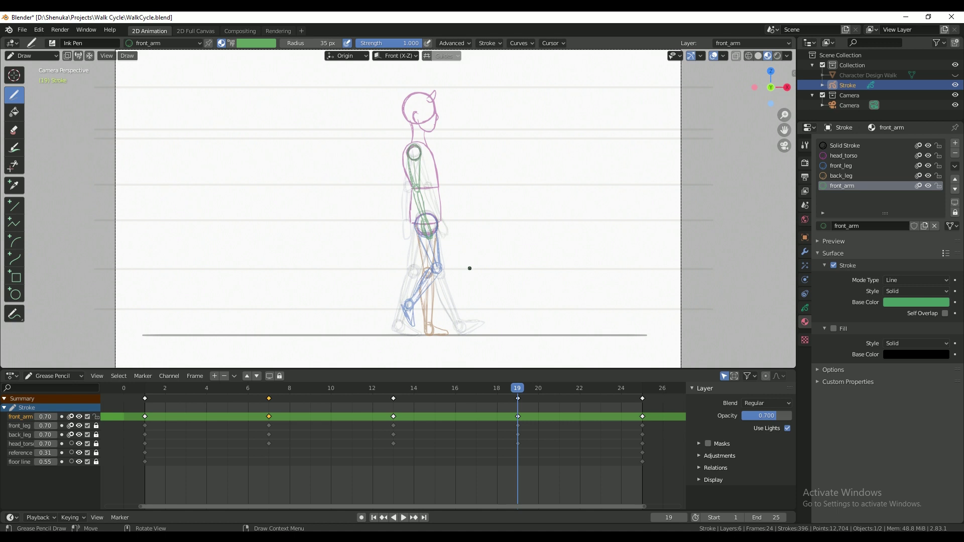
key(space)
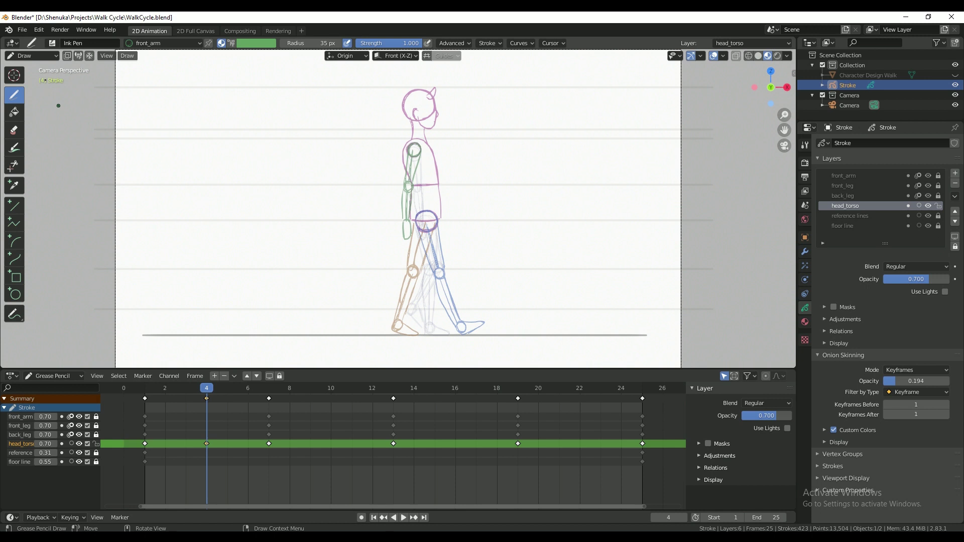
Step: Select all head_torso strokes at frame 4 in Edit Mode and move them slightly down
key(Tab)
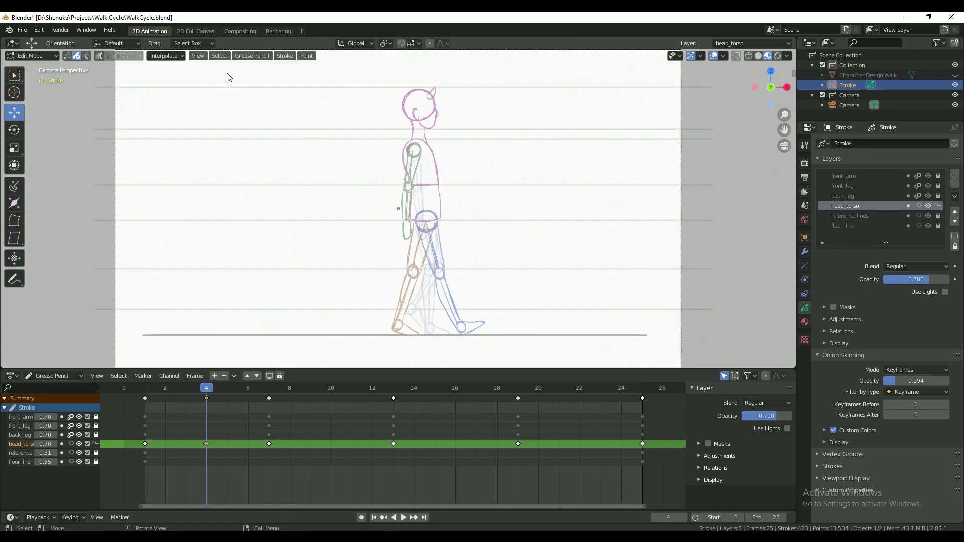
drag(228, 75, 477, 253)
drag(420, 118, 421, 121)
click(421, 122)
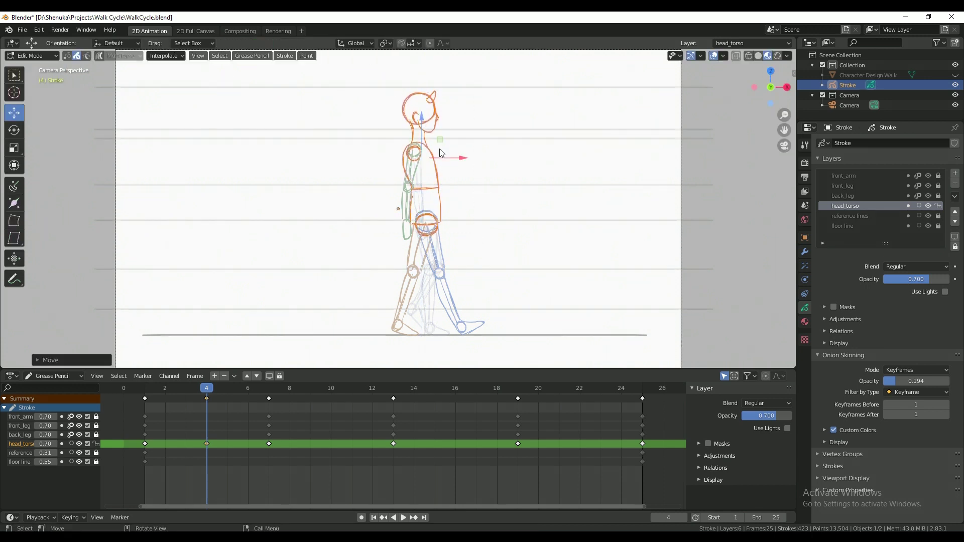
Step: Insert blank keyframes at frame 4 on the back_leg, front_leg and front_arm layers, and save the file
click(20, 435)
right_click(208, 438)
click(208, 426)
click(213, 425)
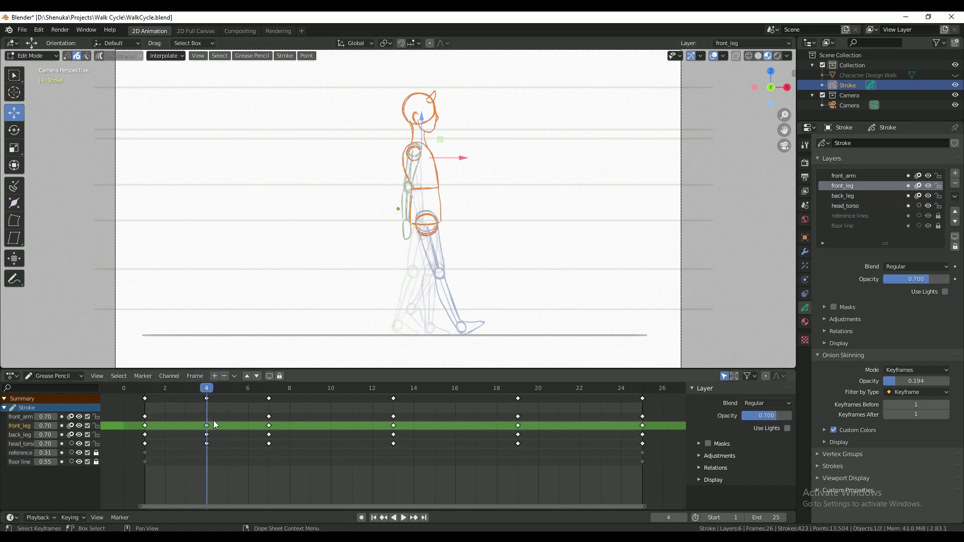
click(212, 417)
right_click(212, 417)
click(213, 416)
key(ctrl+s)
Step: Switch to Draw Mode with the front_leg layer and the front_leg material active
click(32, 55)
click(38, 100)
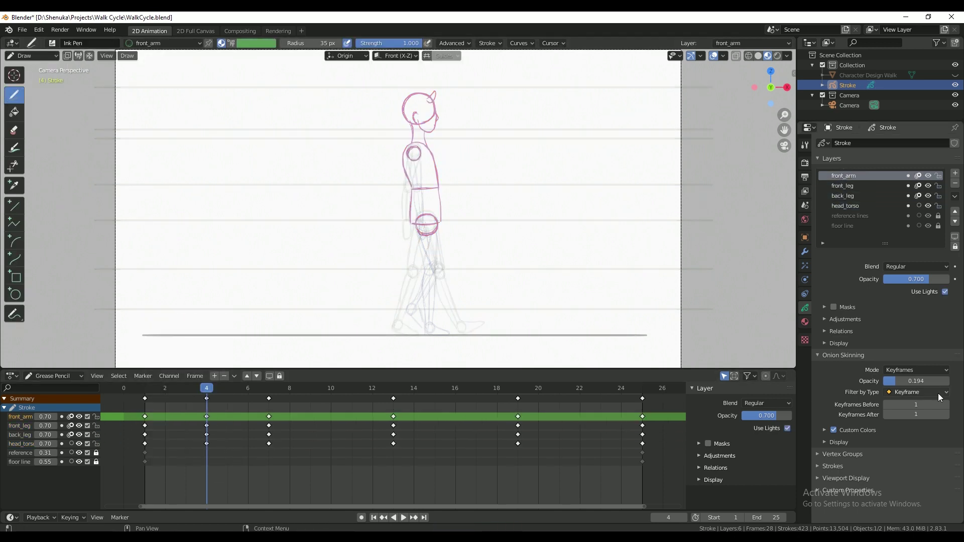
click(852, 187)
click(805, 322)
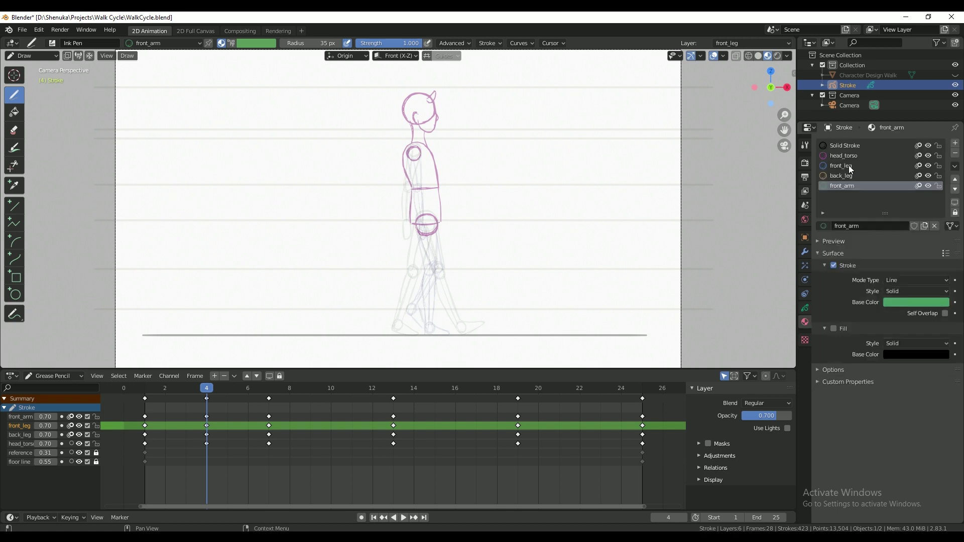
click(841, 165)
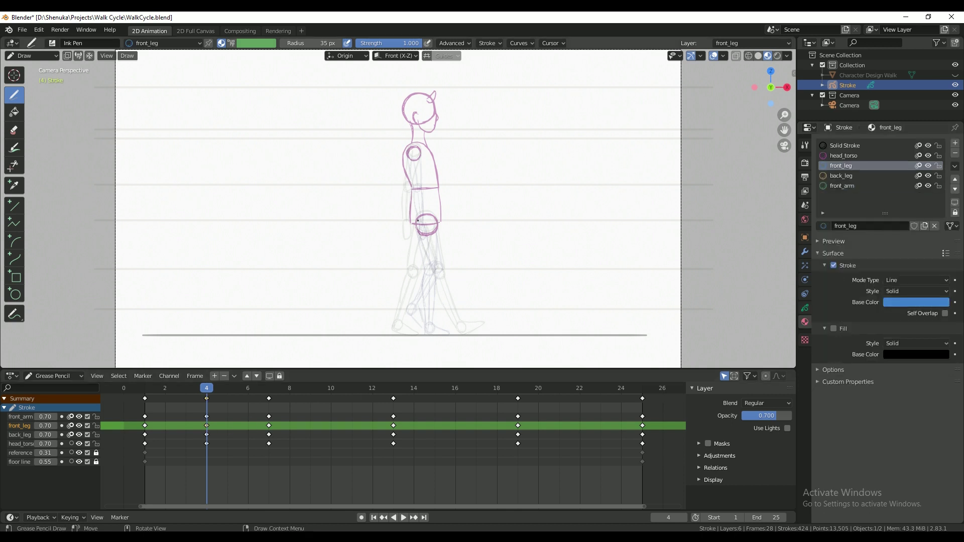
Step: Turn off onion skinning for the back_leg and front_arm layers, leaving it on for front_leg
click(805, 308)
click(919, 196)
click(919, 176)
click(806, 322)
click(805, 308)
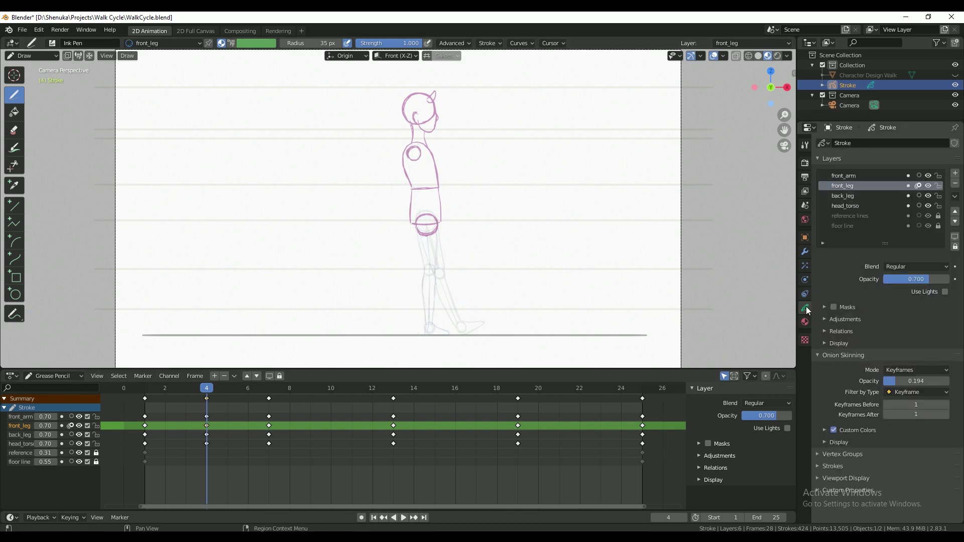
Step: Draw the front leg's hip, knee and ankle joints, connecting bone lines and foot at frame 4
mouse_move(426, 215)
mouse_down()
mouse_move(418, 225)
mouse_move(433, 217)
mouse_up()
drag(435, 268, 433, 270)
drag(427, 236, 435, 267)
drag(436, 279, 438, 324)
drag(440, 325, 439, 326)
drag(442, 324, 458, 334)
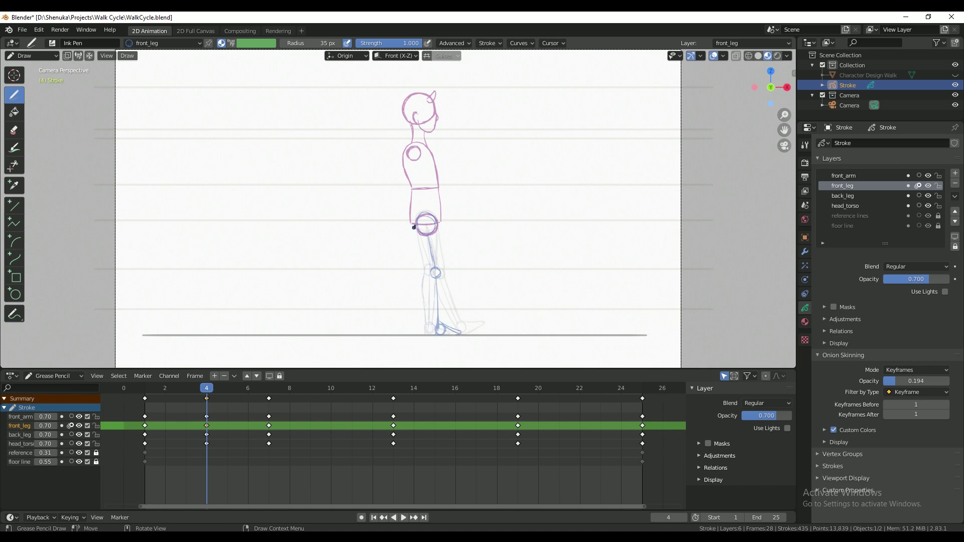
Step: Outline the front leg's thigh and shin around the bone lines at frame 4
drag(418, 233, 431, 270)
drag(435, 221, 439, 269)
drag(437, 278, 439, 323)
Step: Draw the back leg's bent shin at frame 4 and rotate pasted strokes into place in Edit Mode
drag(419, 277, 397, 317)
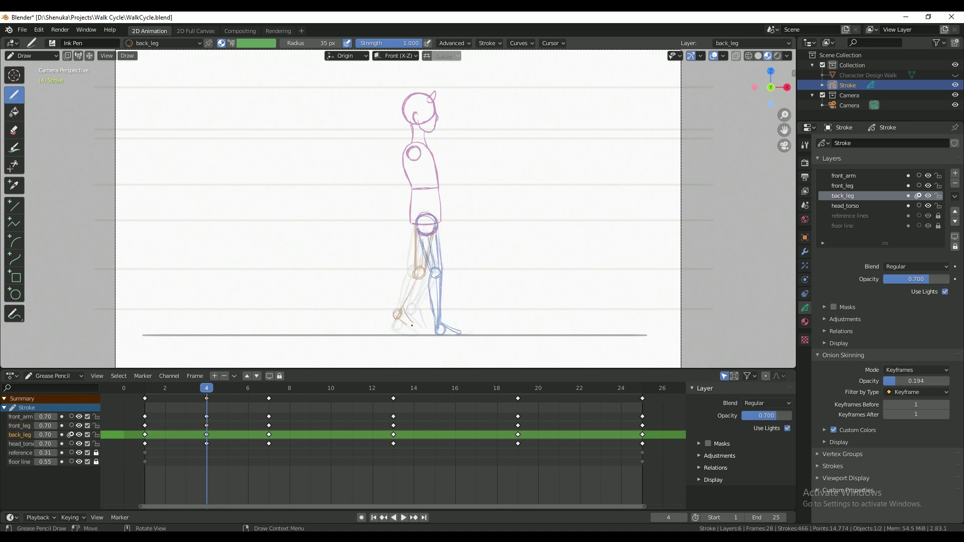
key(Tab)
key(ctrl+v)
key(r)
click(452, 309)
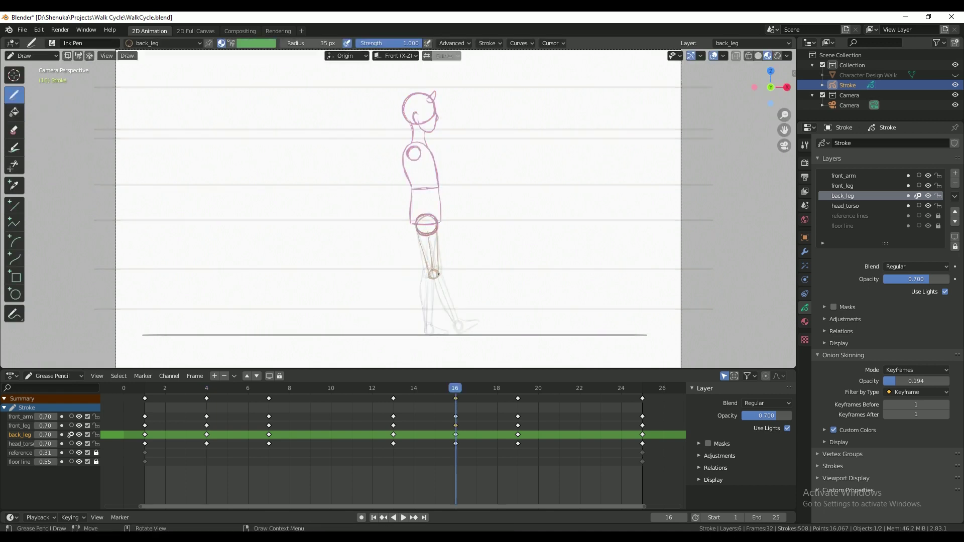
Step: Draw the back leg's shin down to the floor at frame 16 and undo the last front leg strokes
drag(433, 285, 433, 333)
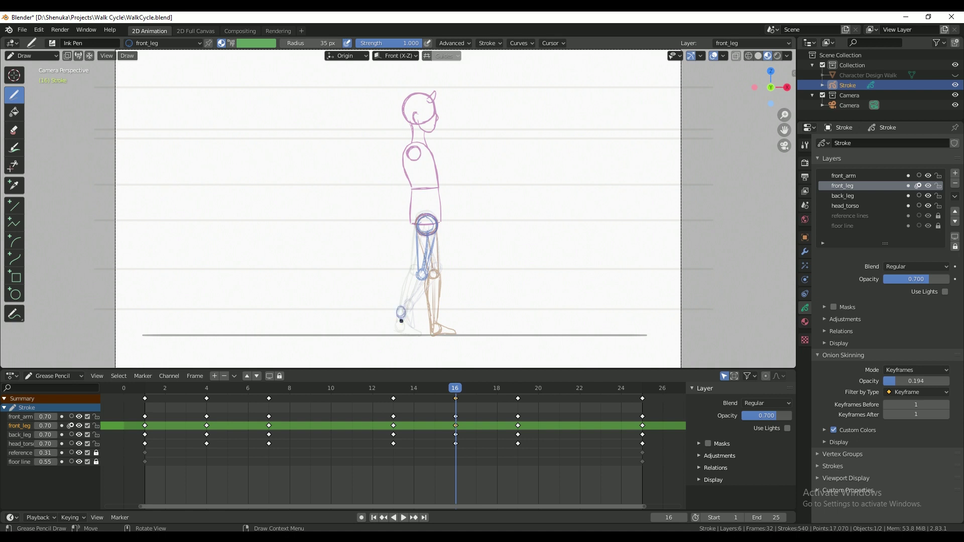
key(ctrl+z)
click(207, 391)
click(455, 388)
key(ctrl+z)
key(ctrl+z)
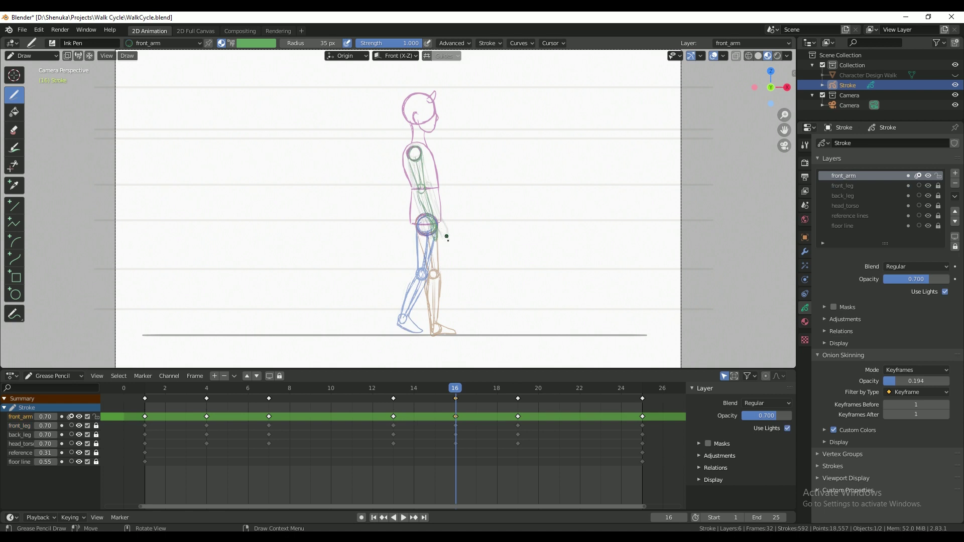
Step: Play back the walk and duplicate the head_torso keyframe from frame 7 to frame 10
key(space)
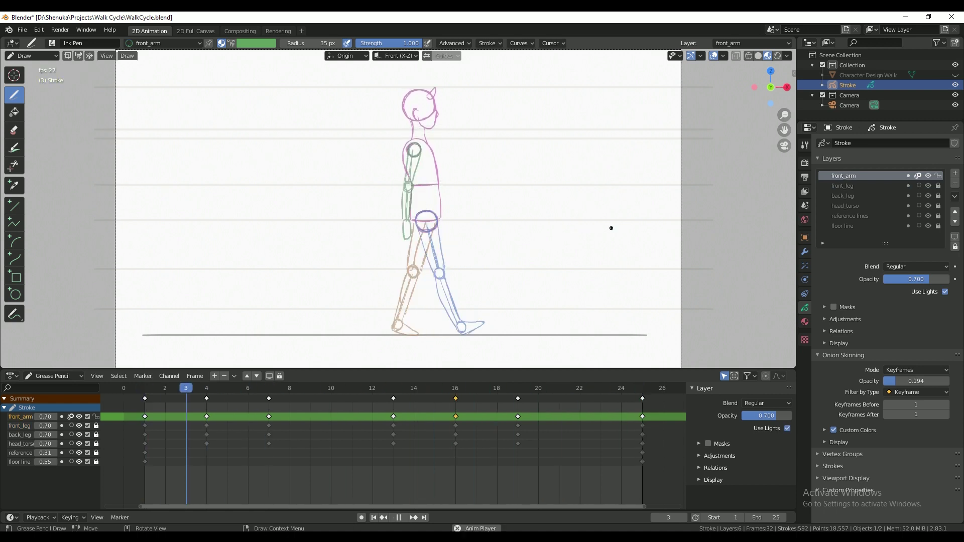
key(Escape)
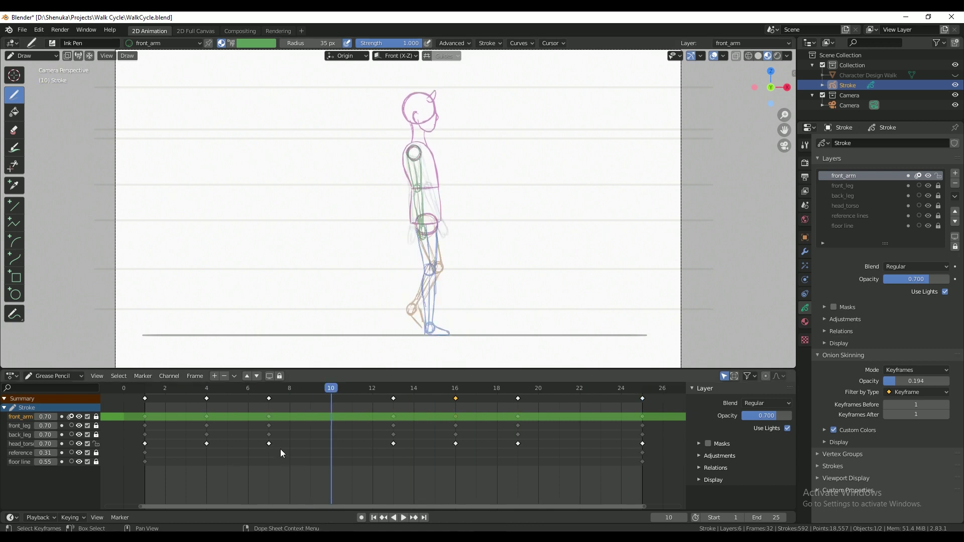
click(268, 444)
right_click(268, 445)
click(268, 445)
click(331, 445)
Step: Move the head_torso strokes at frame 10 slightly up in Edit Mode and play back the result
click(32, 56)
click(33, 77)
drag(421, 118, 425, 114)
key(space)
mouse_move(330, 388)
mouse_down()
mouse_move(302, 387)
mouse_move(336, 412)
mouse_up()
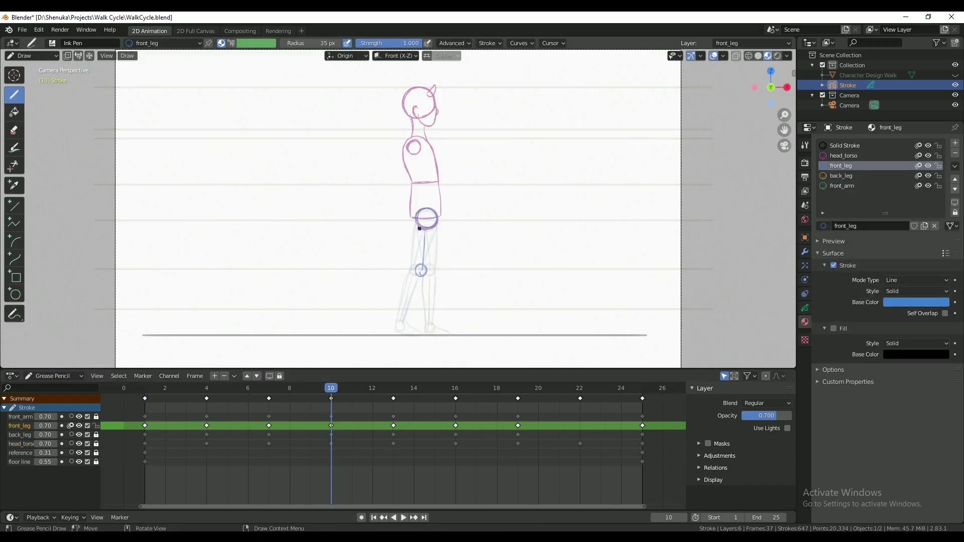
Step: Outline the front leg's thigh from hip to knee at frame 10 on the front_leg layer
drag(419, 229, 417, 266)
drag(415, 221, 416, 267)
drag(435, 234, 428, 270)
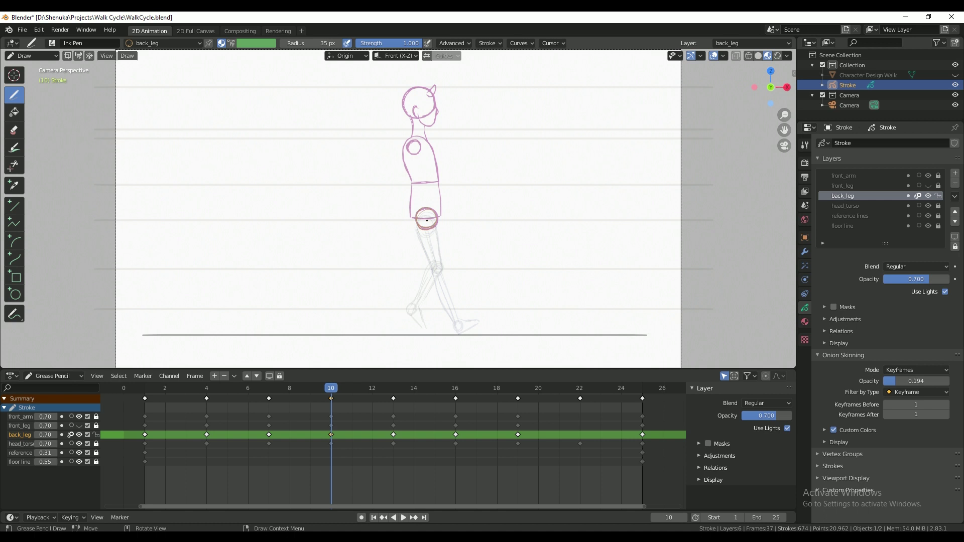
Step: Draw the back leg's forward-swung thigh and bent shin at frame 10 on the back_leg layer
drag(435, 236, 445, 263)
drag(431, 232, 442, 262)
drag(436, 315, 445, 270)
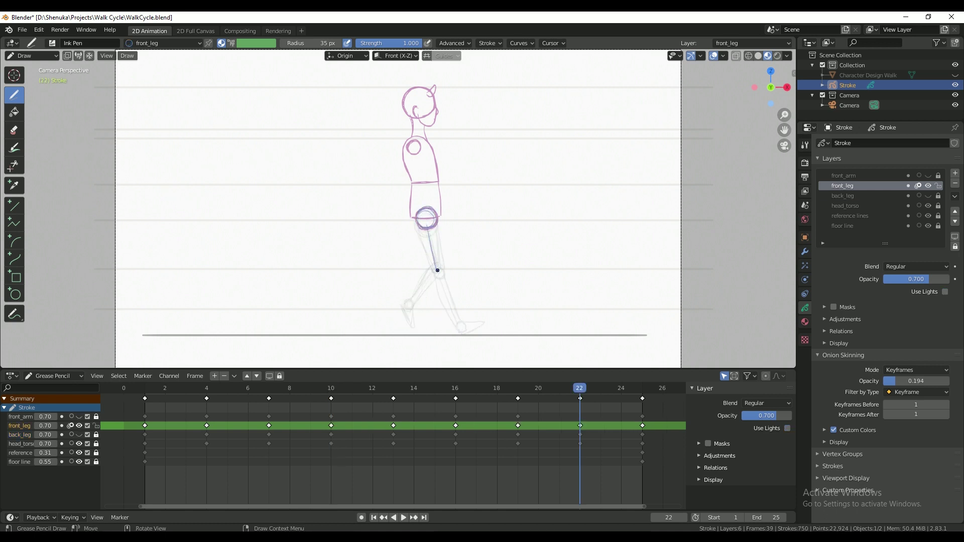
Step: Draw the front leg's bent shin at frame 22 and scrub the timeline to check the motion
drag(443, 262, 435, 311)
drag(439, 269, 433, 322)
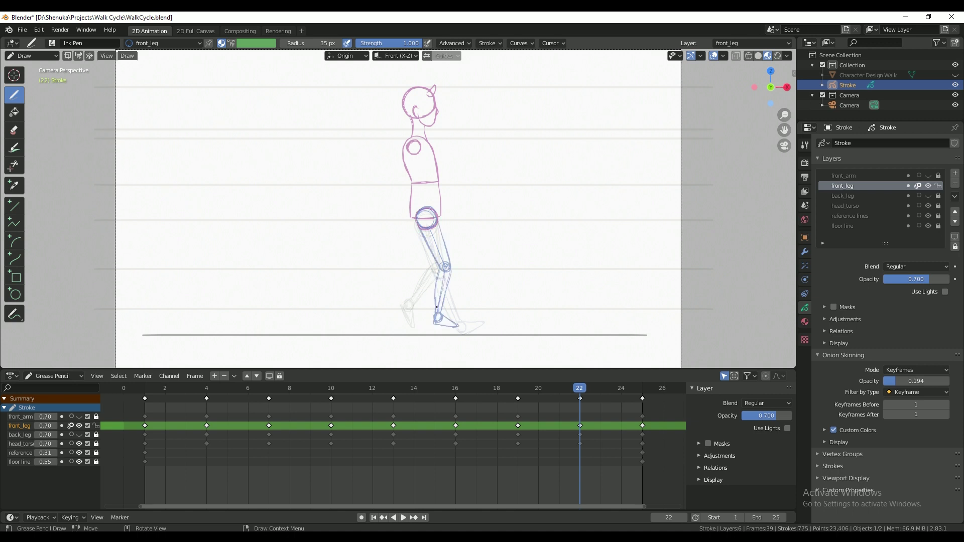
drag(581, 388, 547, 410)
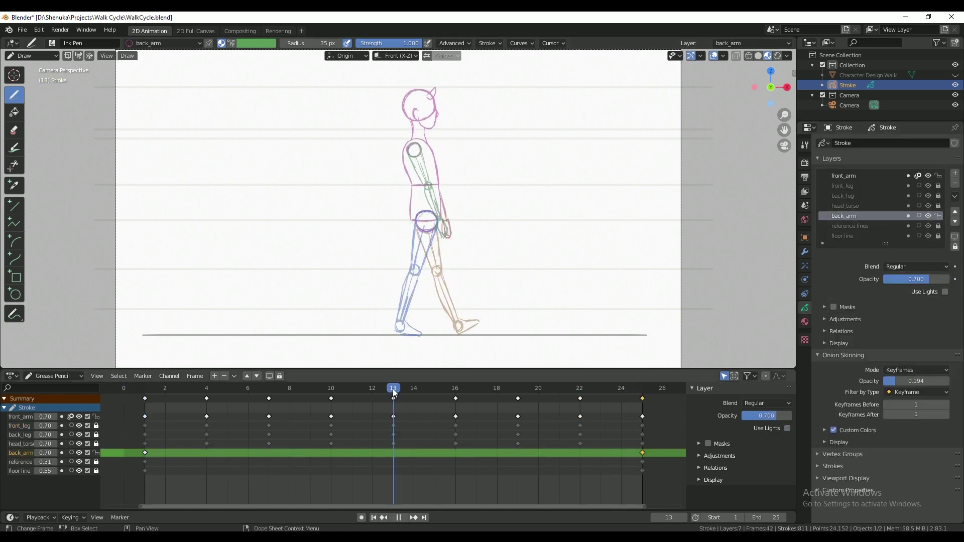
Step: Draw the back arm swung backward in a new back_arm keyframe at frame 13, and save the file
right_click(392, 459)
mouse_move(409, 206)
mouse_down()
mouse_move(407, 232)
mouse_move(409, 219)
mouse_up()
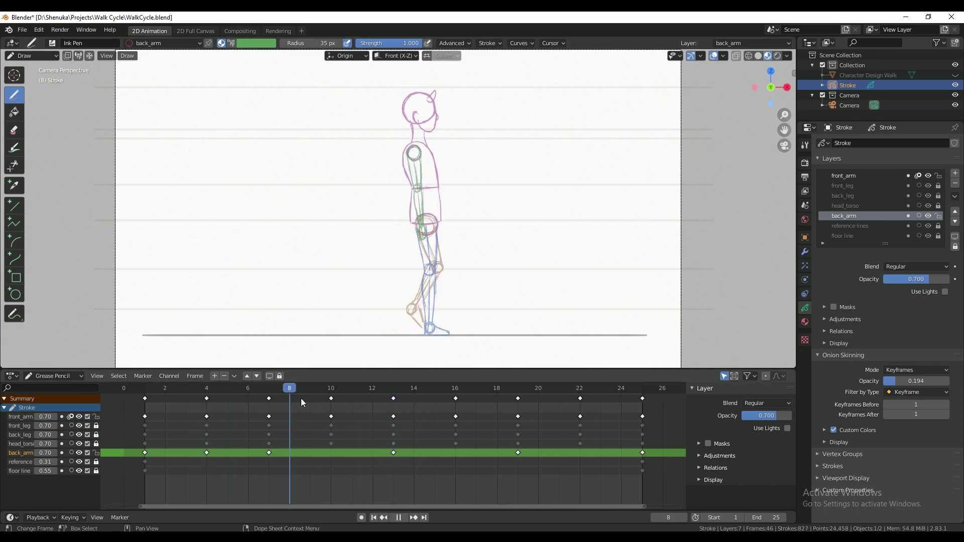
key(space)
click(414, 237)
key(ctrl+s)
key(space)
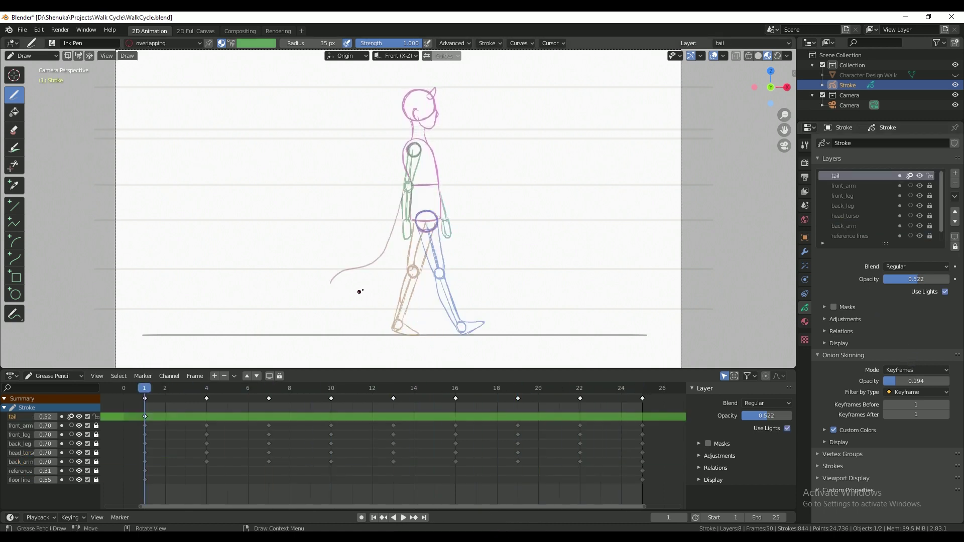
Step: Duplicate the frame 1 tail drawing to frames 25 and 13, and go to frame 7
click(145, 417)
right_click(155, 415)
click(154, 416)
click(645, 420)
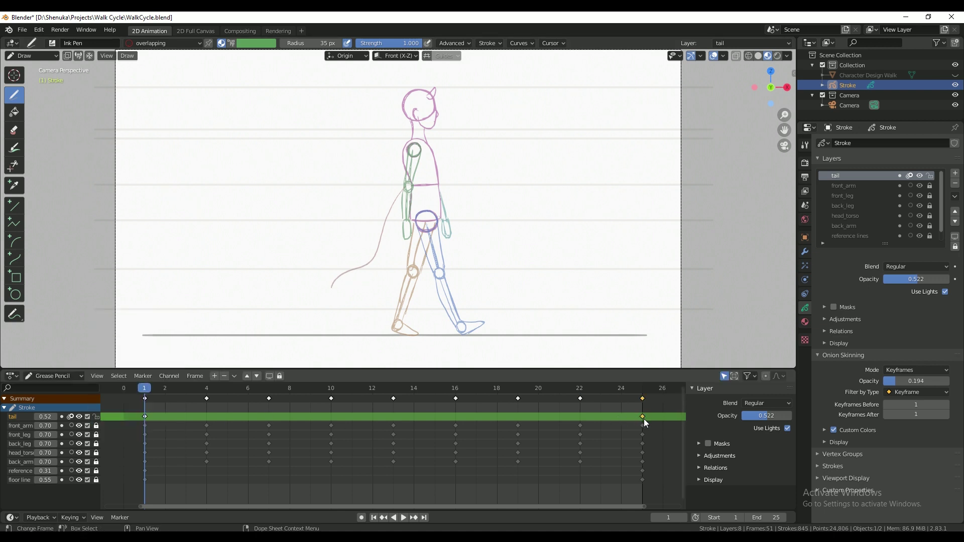
key(shift+d)
right_click(305, 387)
key(shift+d)
click(362, 432)
click(269, 388)
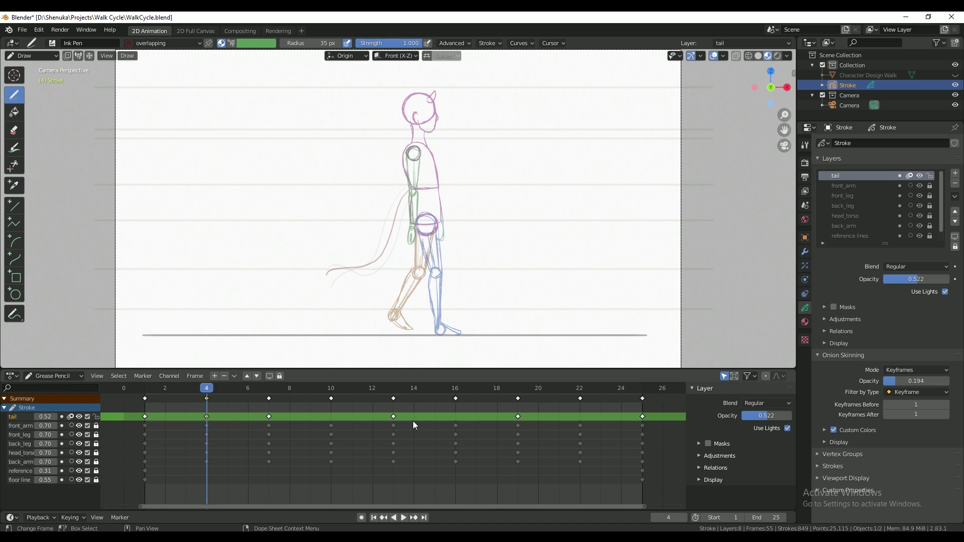
Step: Duplicate the frame 4 tail drawing to frame 16 and go to the frame 10 keyframe
click(457, 417)
key(Up)
key(Up)
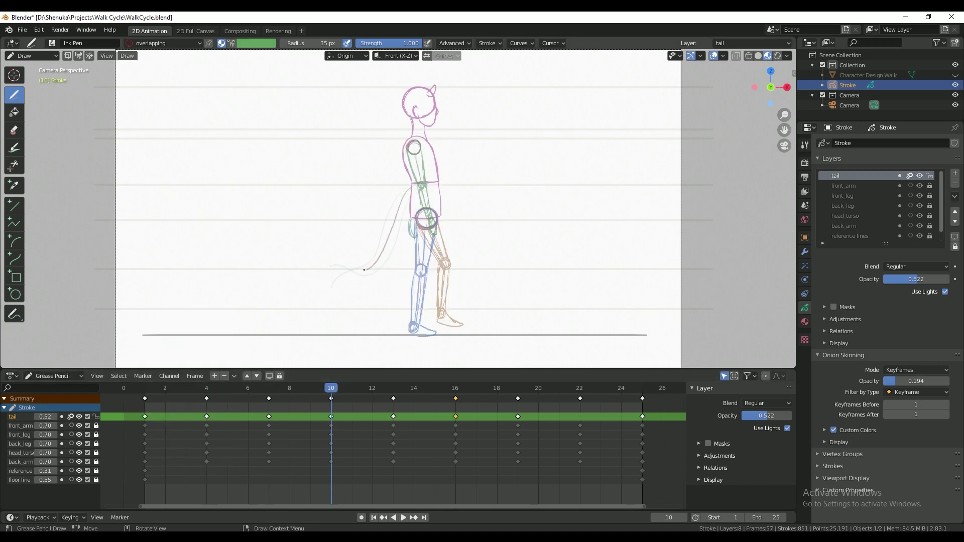
Step: Finish the tail's end at frame 10, duplicate the drawing to frame 22 and play the animation
drag(364, 269, 333, 268)
click(331, 417)
key(shift+d)
click(580, 418)
key(space)
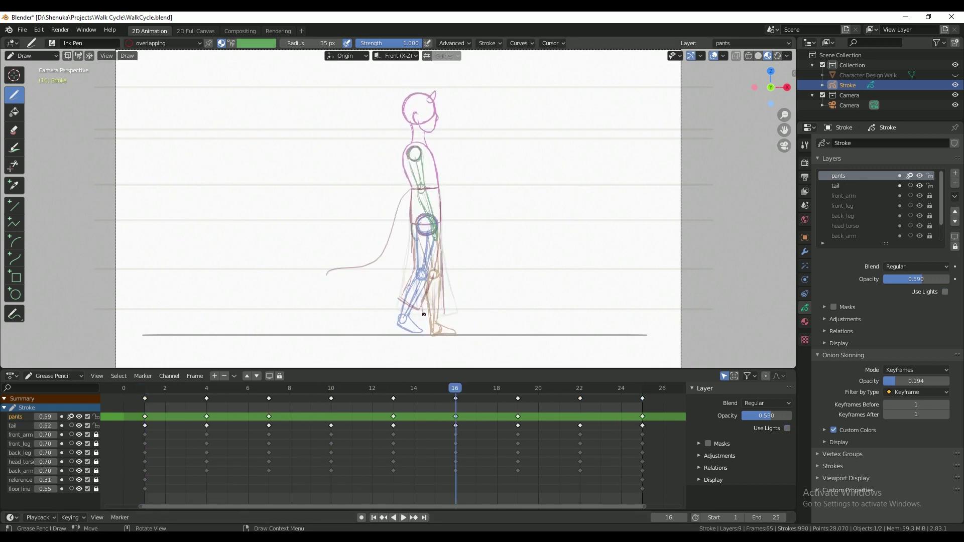
Step: Draw a hair line over the top of the head on the hair layer and step through the keyframes
drag(409, 93, 436, 91)
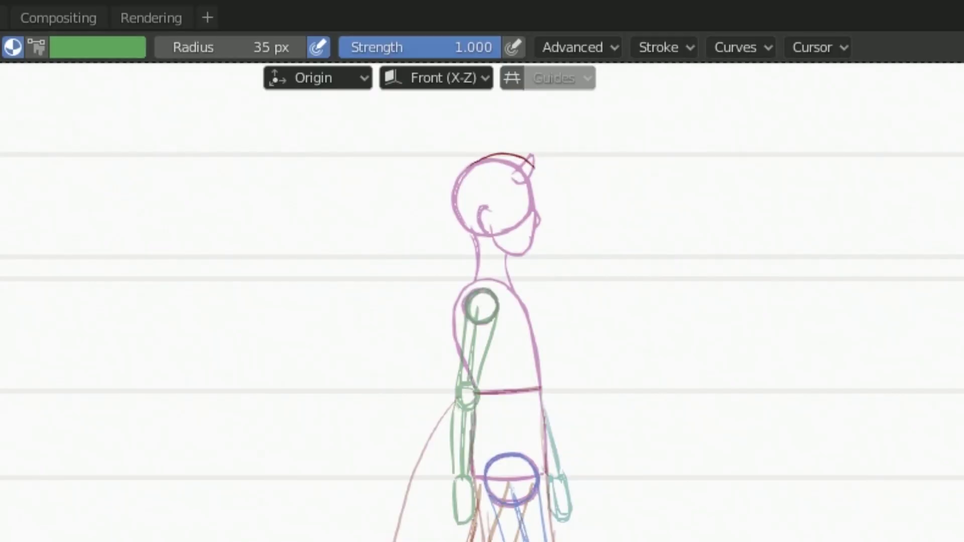
key(Up)
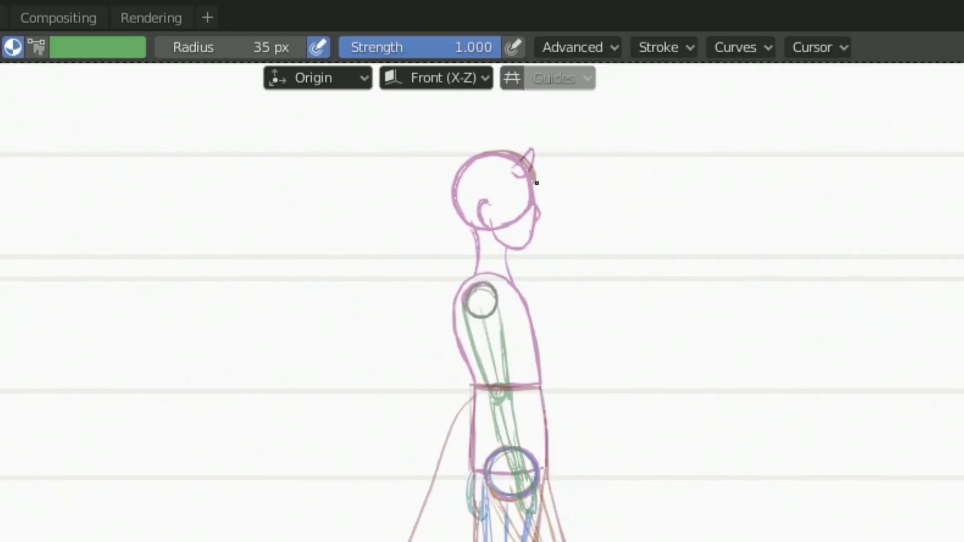
key(Up)
key(Up)
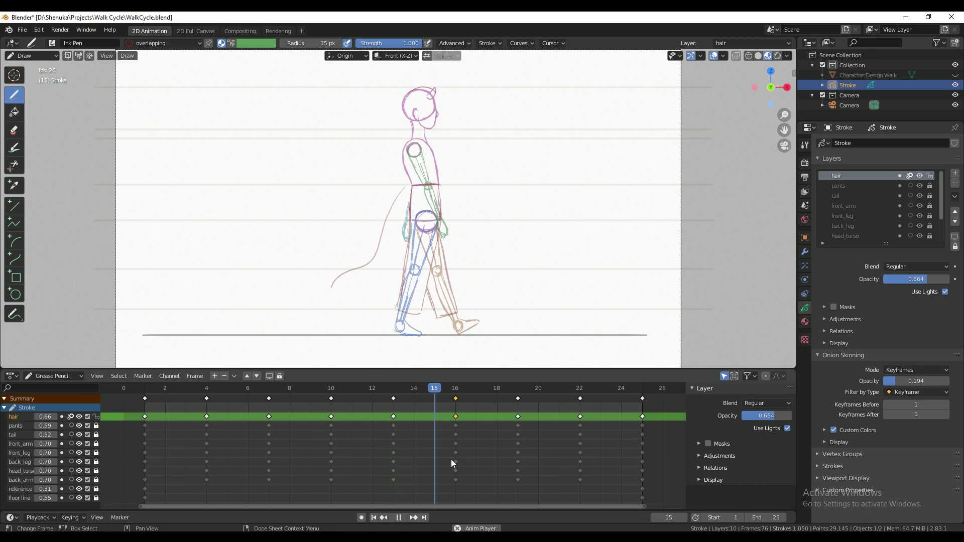
click(451, 461)
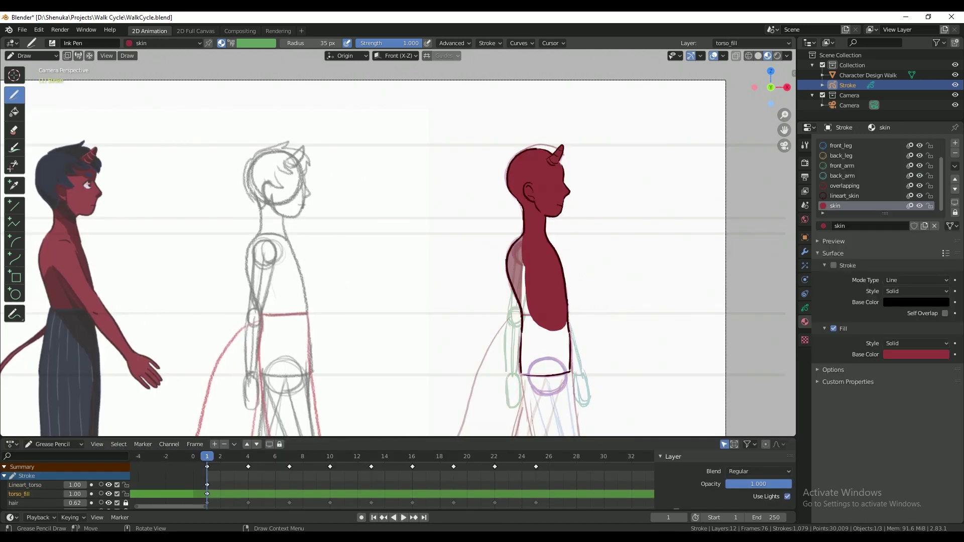
Step: Fill the torso's uncovered back with the skin material on torso_fill at frame 1 and review the animation
mouse_move(523, 281)
mouse_down()
mouse_move(547, 346)
mouse_move(528, 331)
mouse_up()
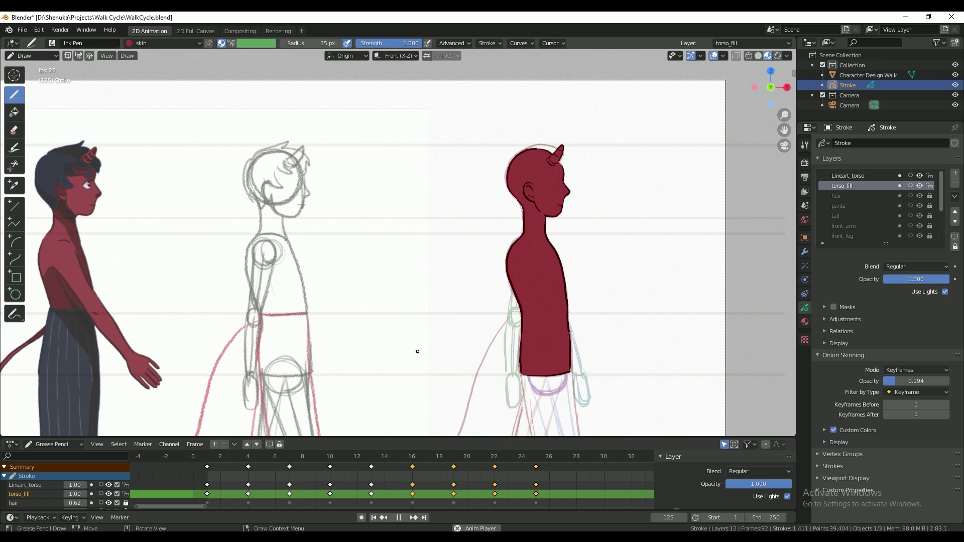
key(space)
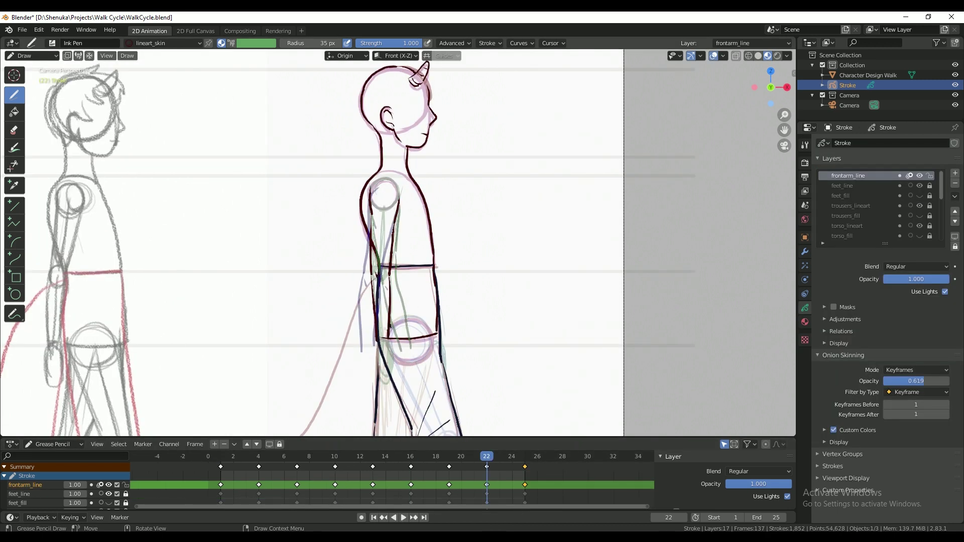
drag(486, 460, 452, 462)
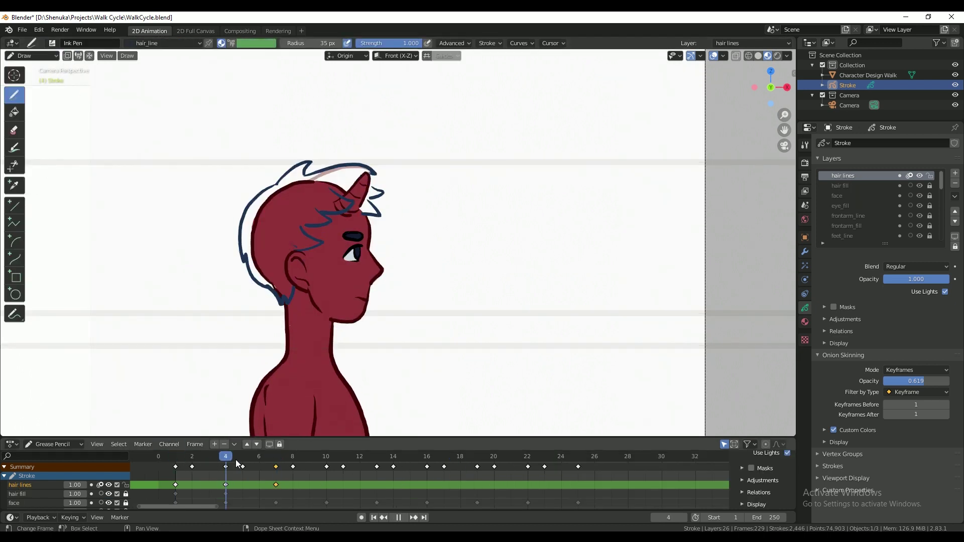
Step: Erase the fringe strokes beside the horn at frame 7 on the hair lines layer and return to drawing
key(space)
key(e)
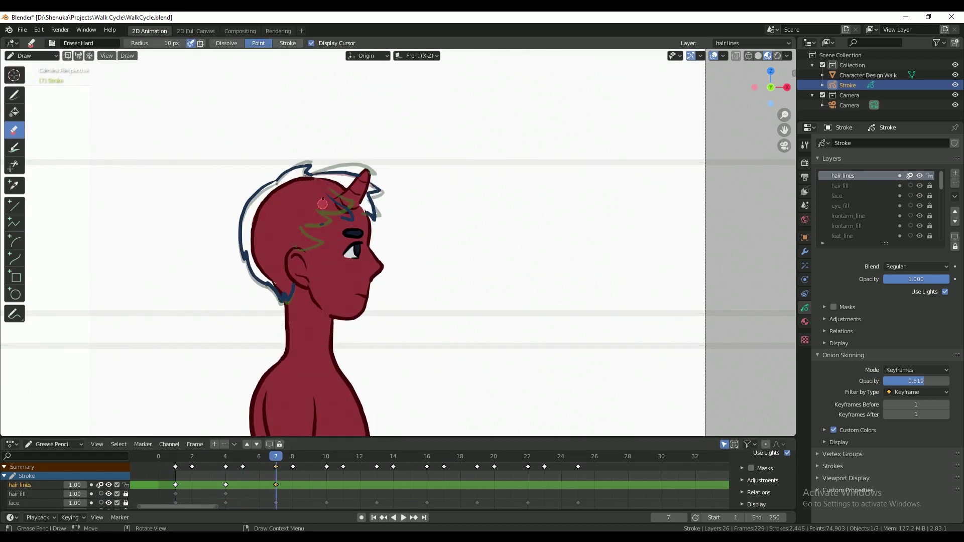
drag(322, 205, 349, 213)
key(d)
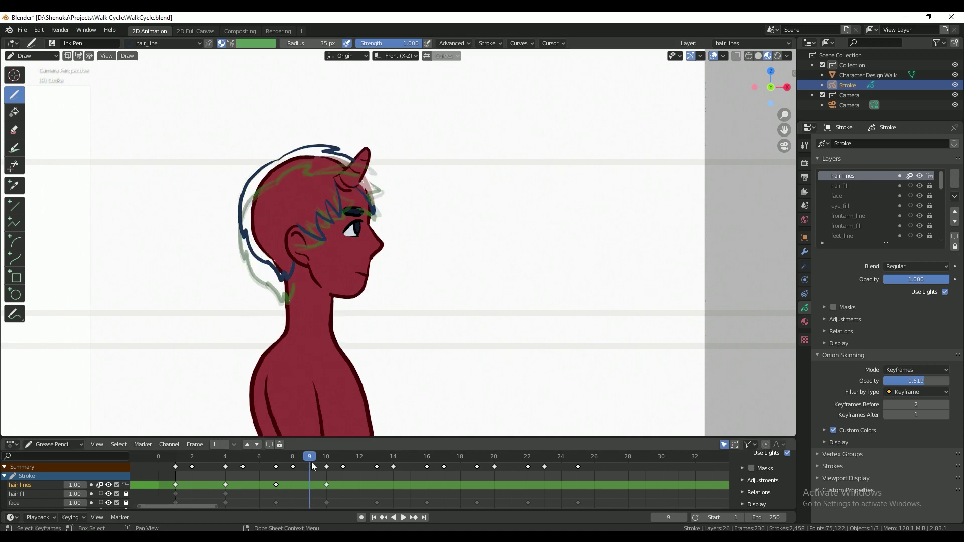
Step: Scrub between frames 7 and 11 to compare the hair lines and return to Sculpt Mode
key(Right)
drag(325, 457, 345, 471)
mouse_move(276, 458)
mouse_down()
mouse_move(344, 458)
mouse_move(326, 458)
mouse_up()
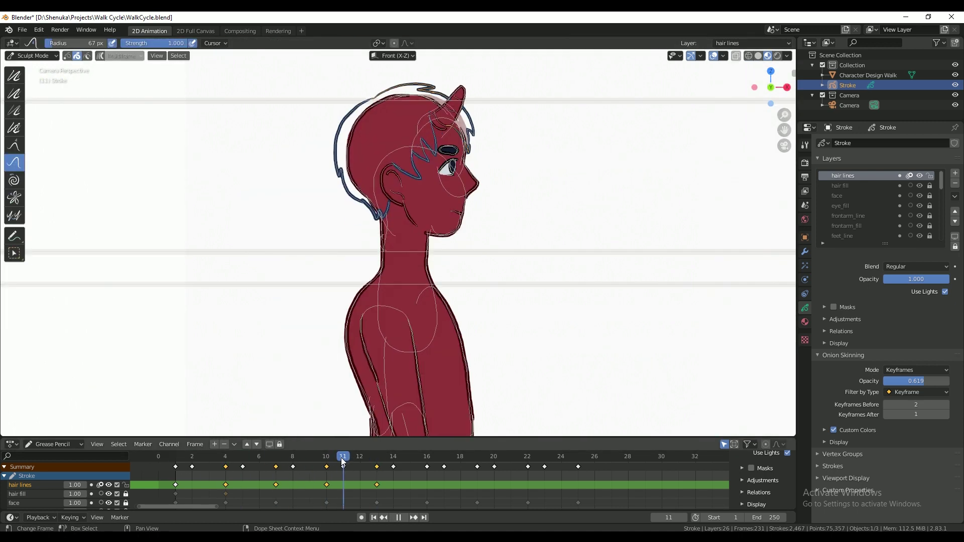
key(Tab)
click(33, 55)
click(44, 90)
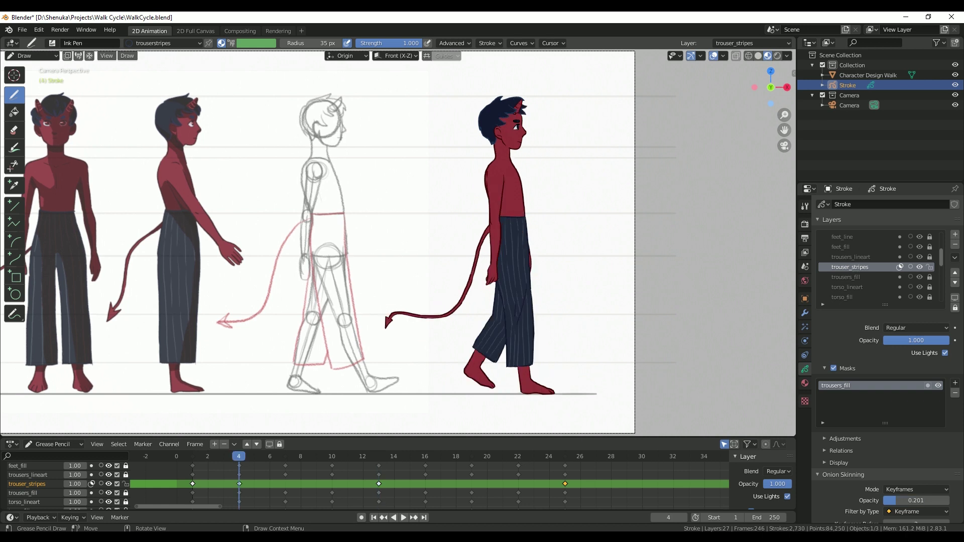
Step: Start a stripe on the trousers at frame 7 of the trouser_stripes layer
click(285, 456)
click(527, 278)
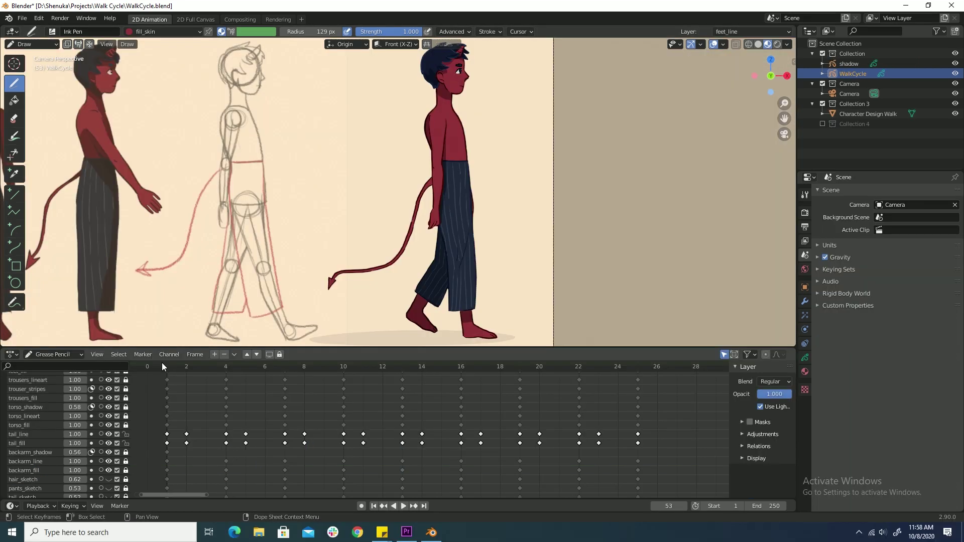
Step: Scrub the finished coloured walk cycle from the first frames to review the motion
click(169, 367)
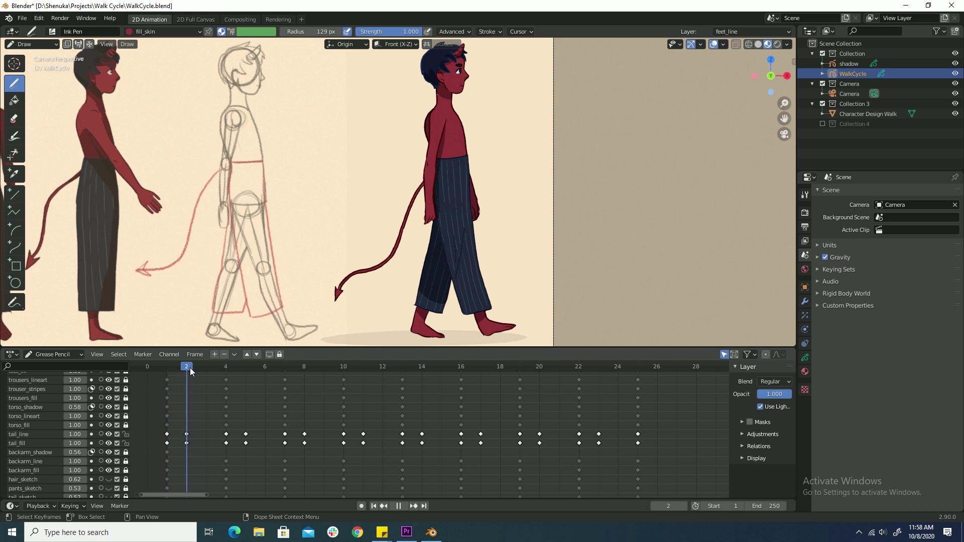
drag(190, 371, 206, 369)
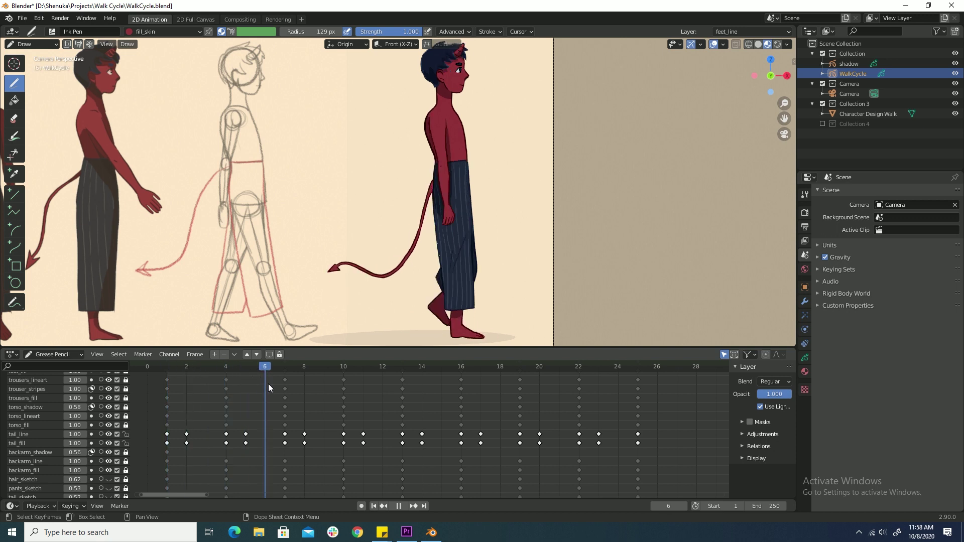